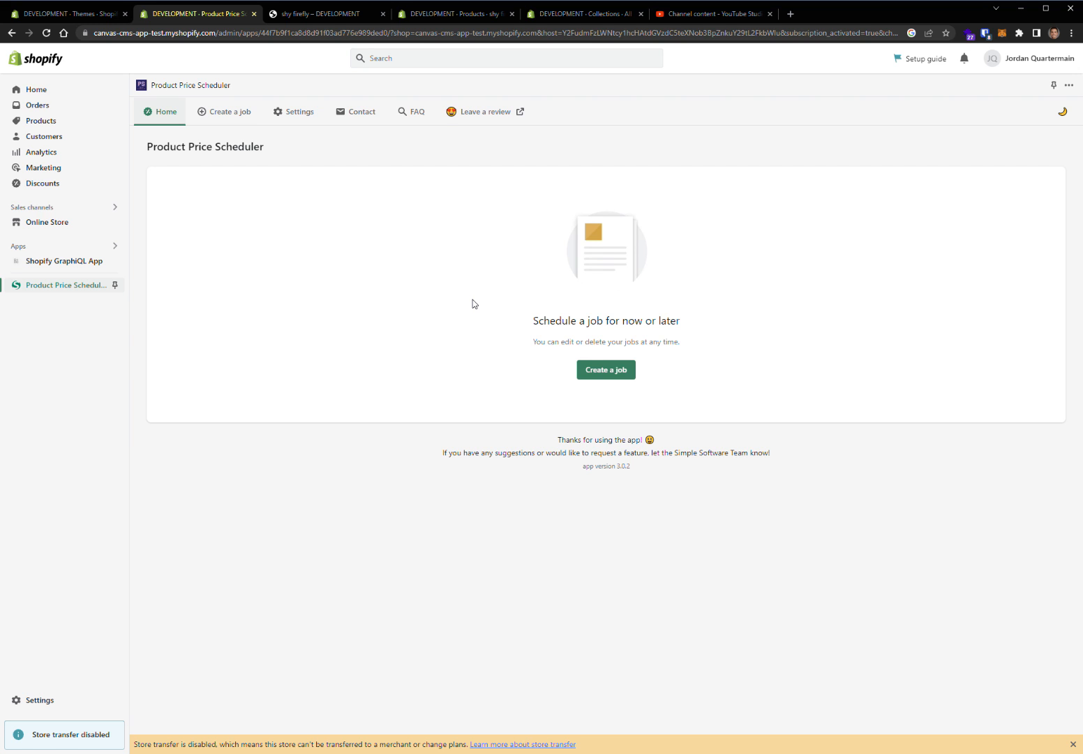
# Create a new scheduled job with the friendly name "Discount all by 50% (excluding gift cards)".
pyautogui.click(613, 370)
pyautogui.scroll(8, 595, 341)
pyautogui.click(450, 214)
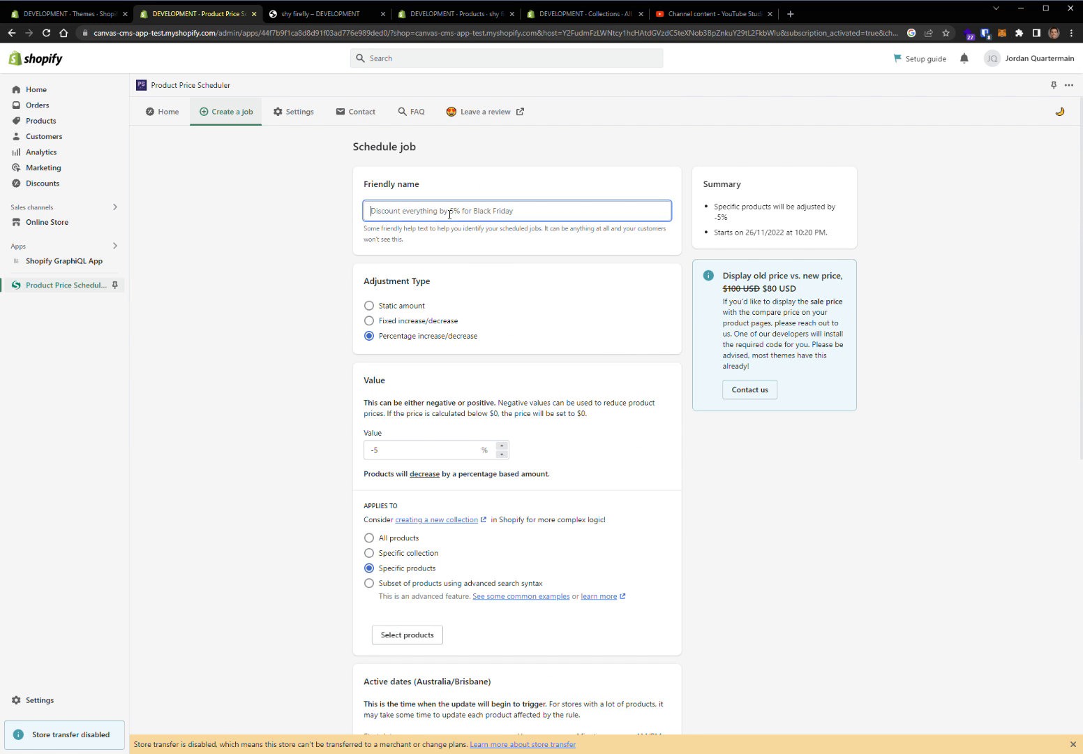
pyautogui.write('Discount ')
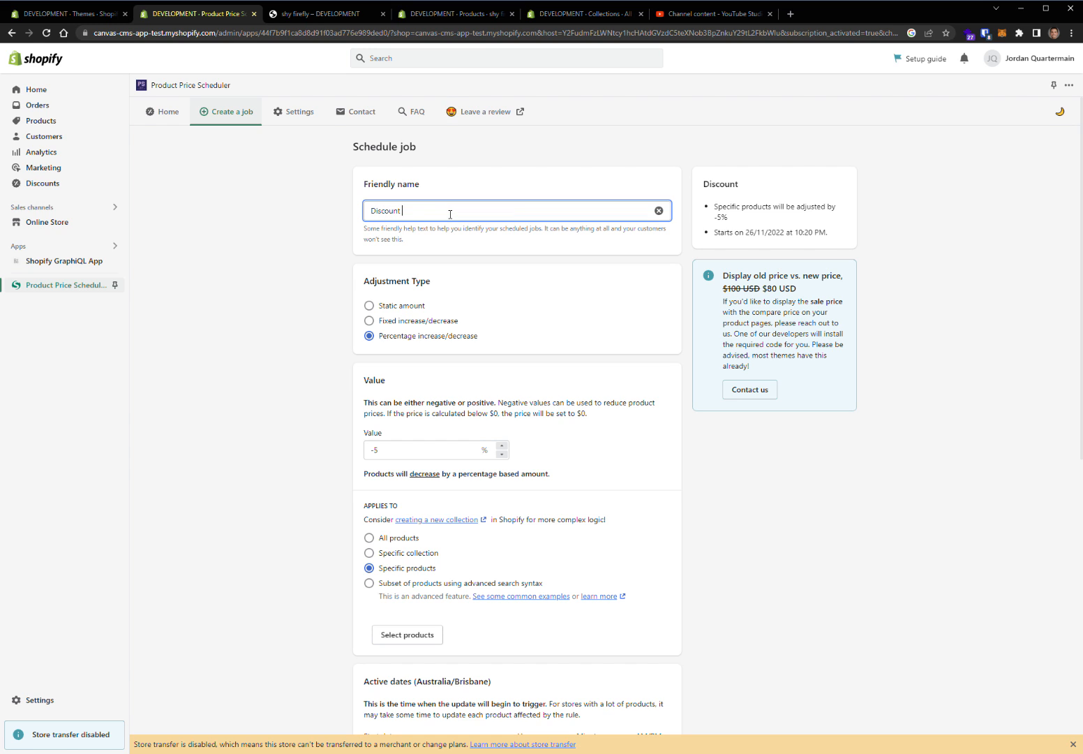
pyautogui.write('everyth')
pyautogui.press('BackSpace')
pyautogui.press('BackSpace')
pyautogui.press('BackSpace')
pyautogui.press('BackSpace')
pyautogui.press('BackSpace')
pyautogui.press('BackSpace')
pyautogui.write('all by 50% (excluding gift cards')
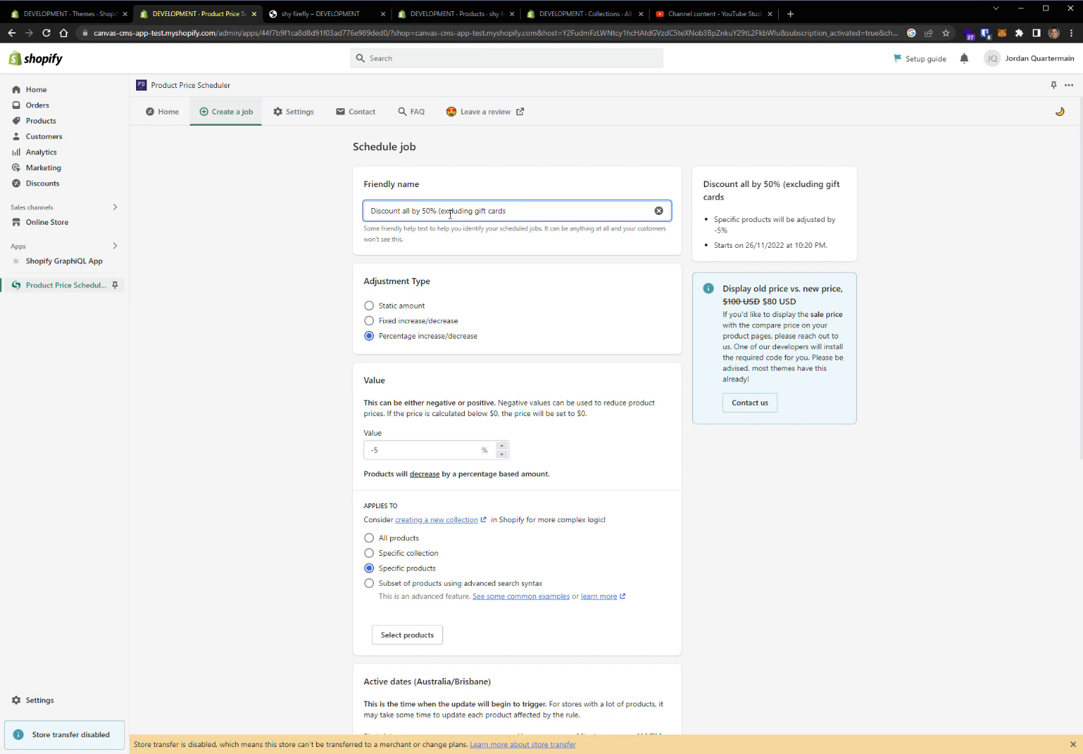
pyautogui.click(321, 263)
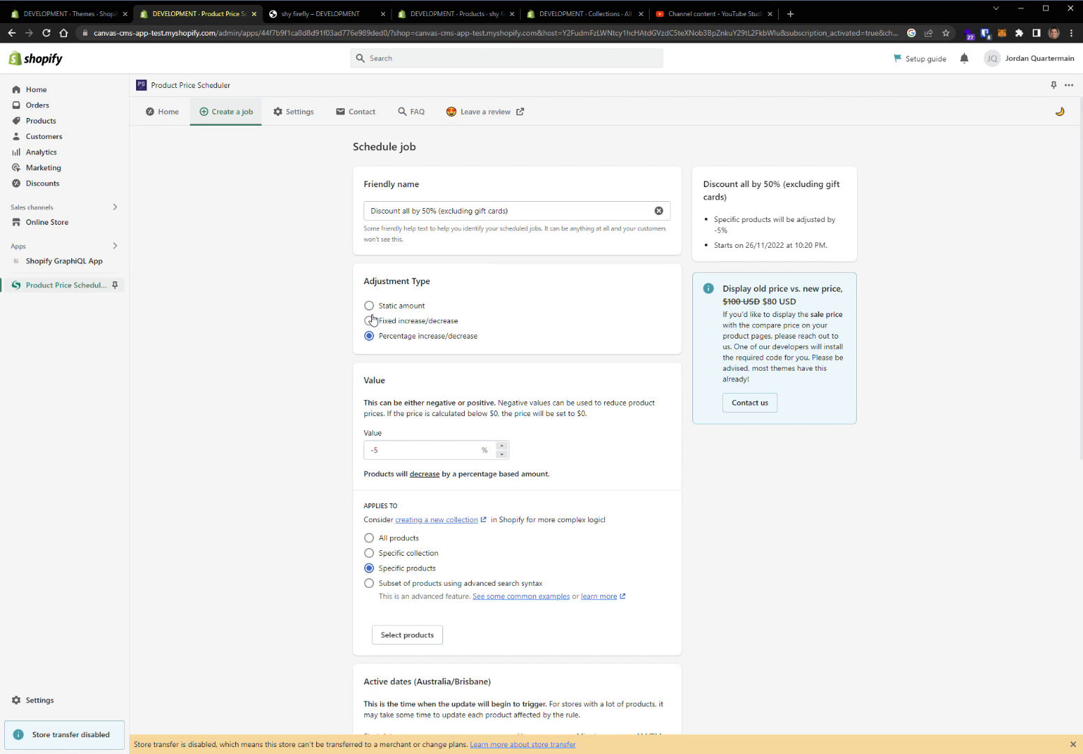
# Set the job's percentage adjustment value to -50%.
pyautogui.click(408, 450)
pyautogui.press('BackSpace')
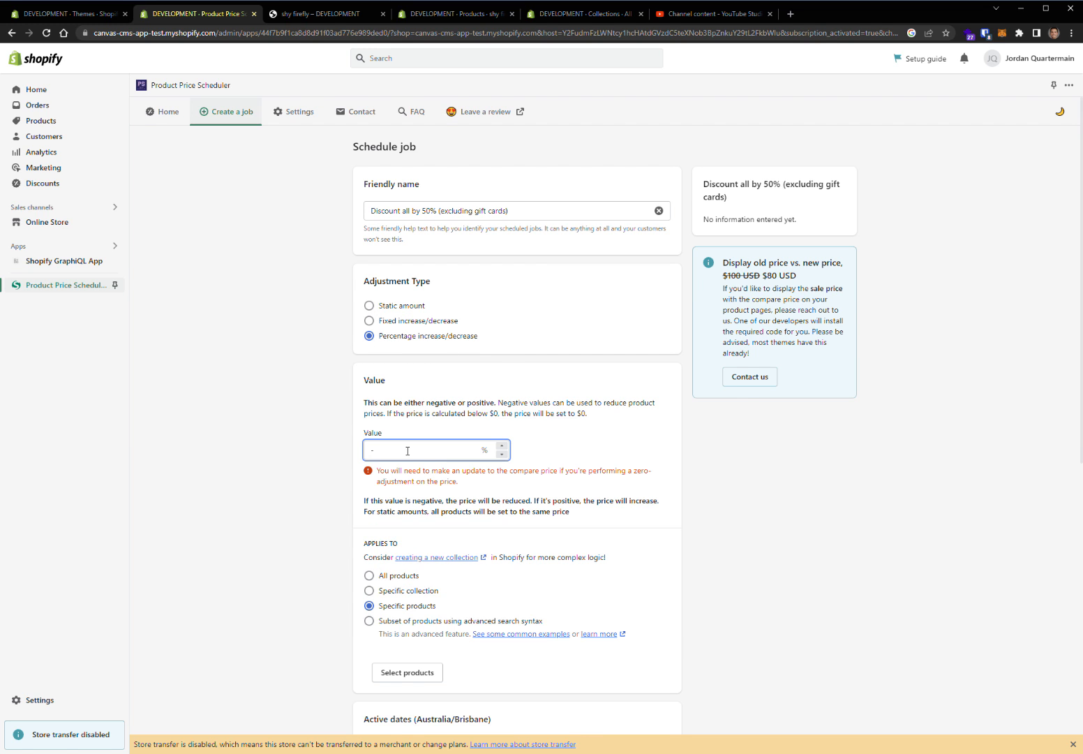
pyautogui.write('50')
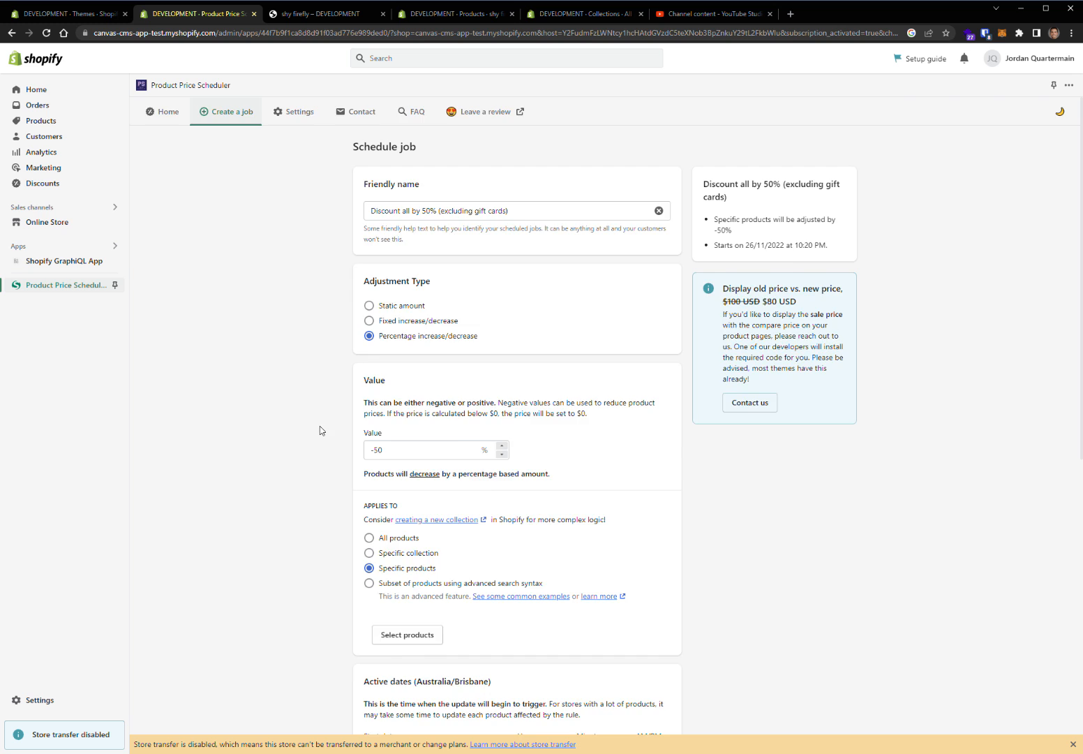
# Make the price adjustment apply to a specific collection.
pyautogui.scroll(-2, 320, 426)
pyautogui.click(387, 378)
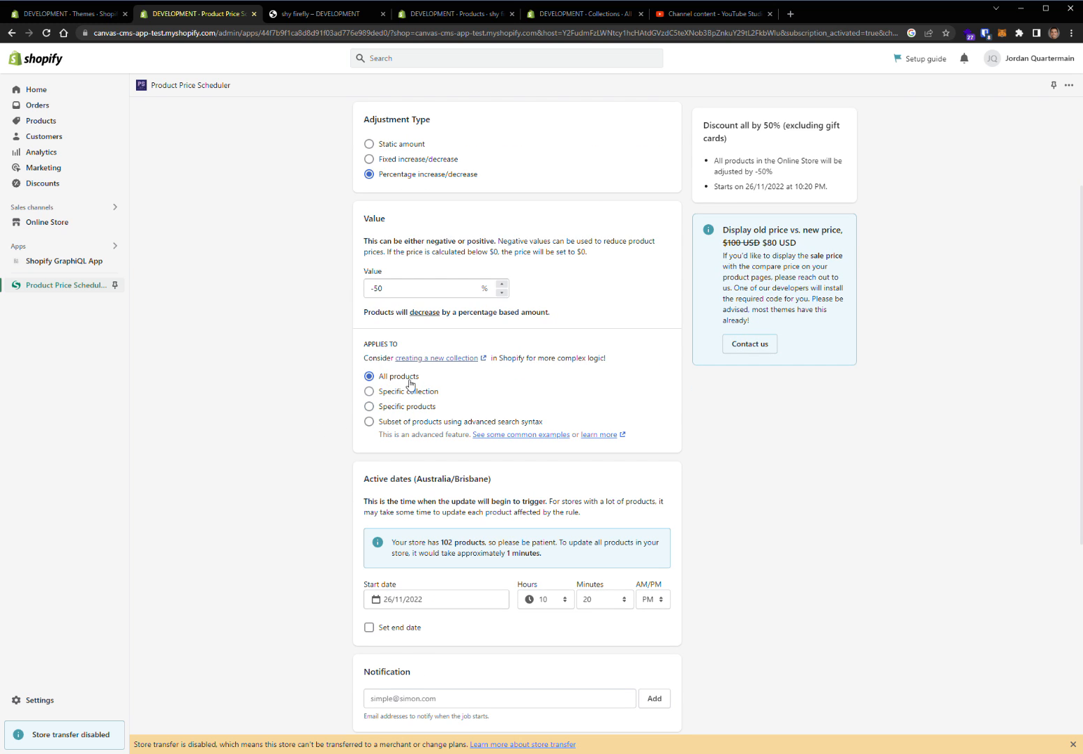
pyautogui.click(373, 393)
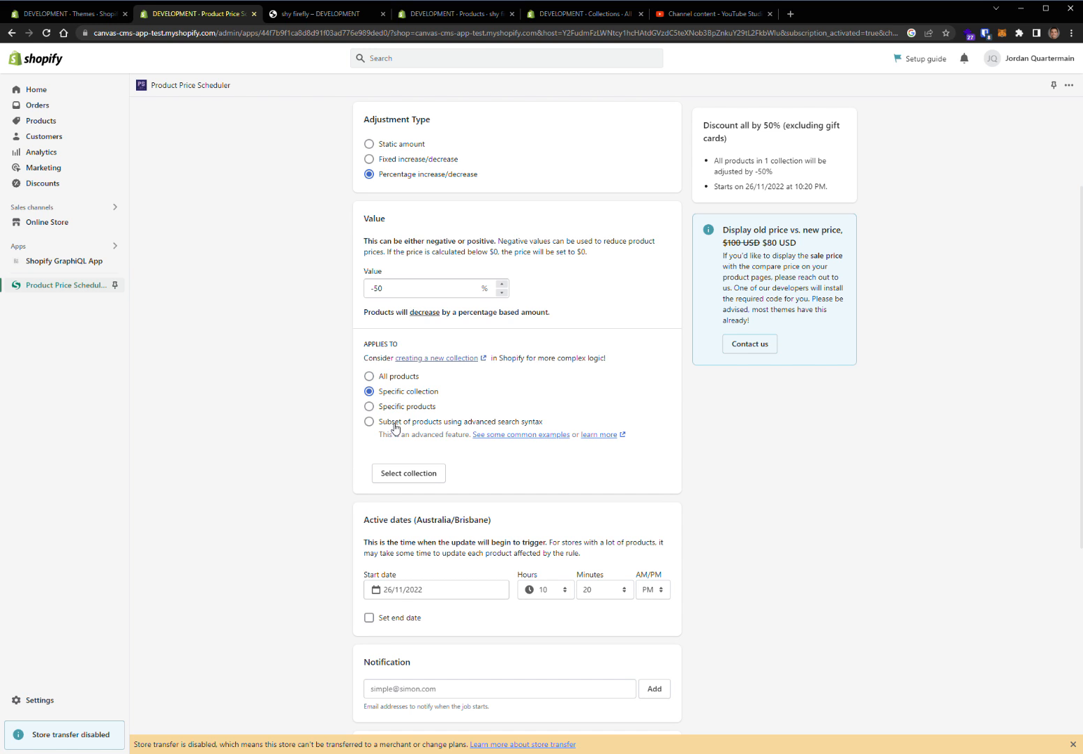
# Open the "All products (no gift cards)" collection in the store's collections and inspect its product type condition.
pyautogui.click(447, 362)
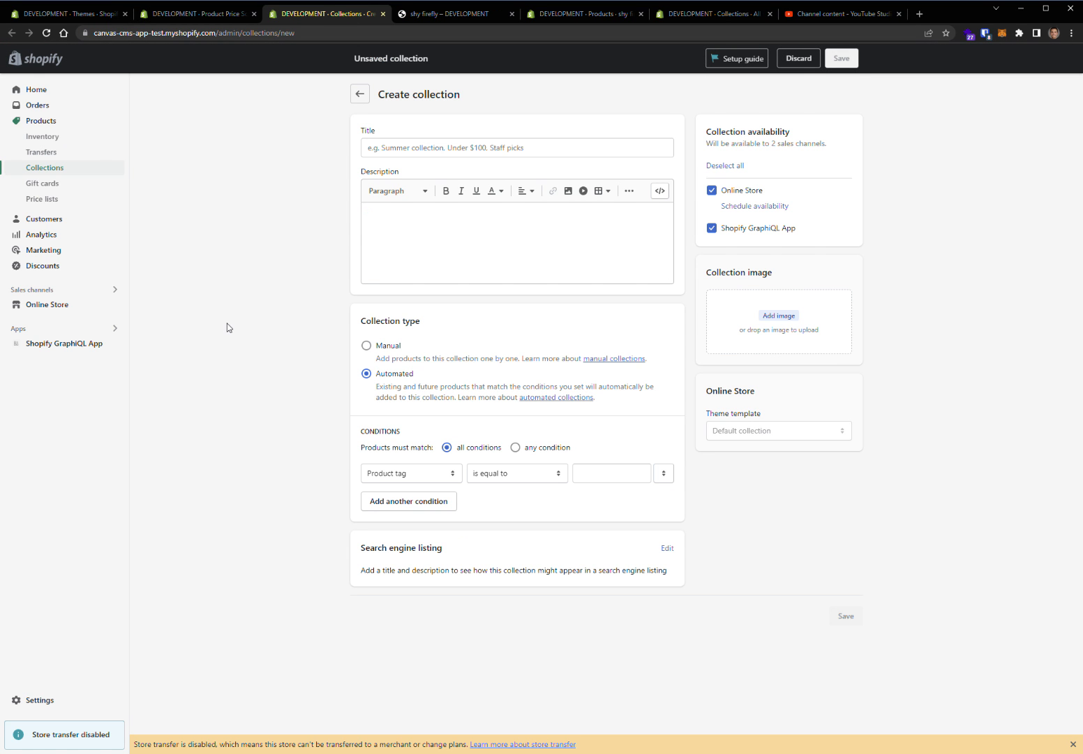
pyautogui.click(48, 168)
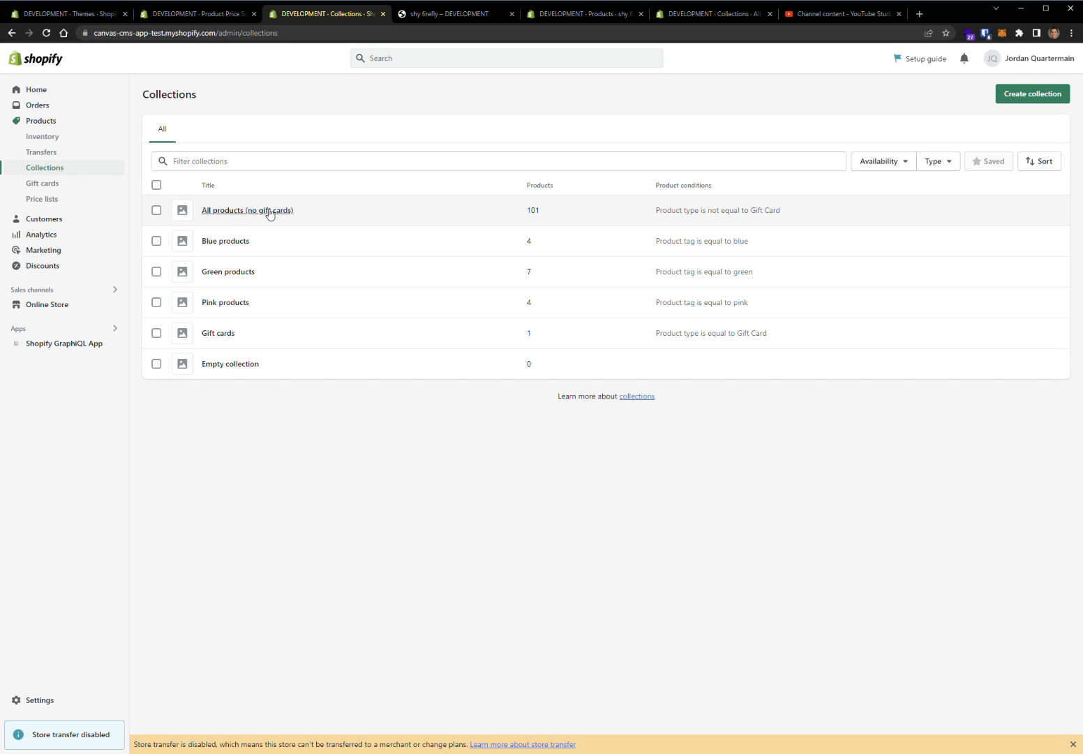
pyautogui.click(270, 212)
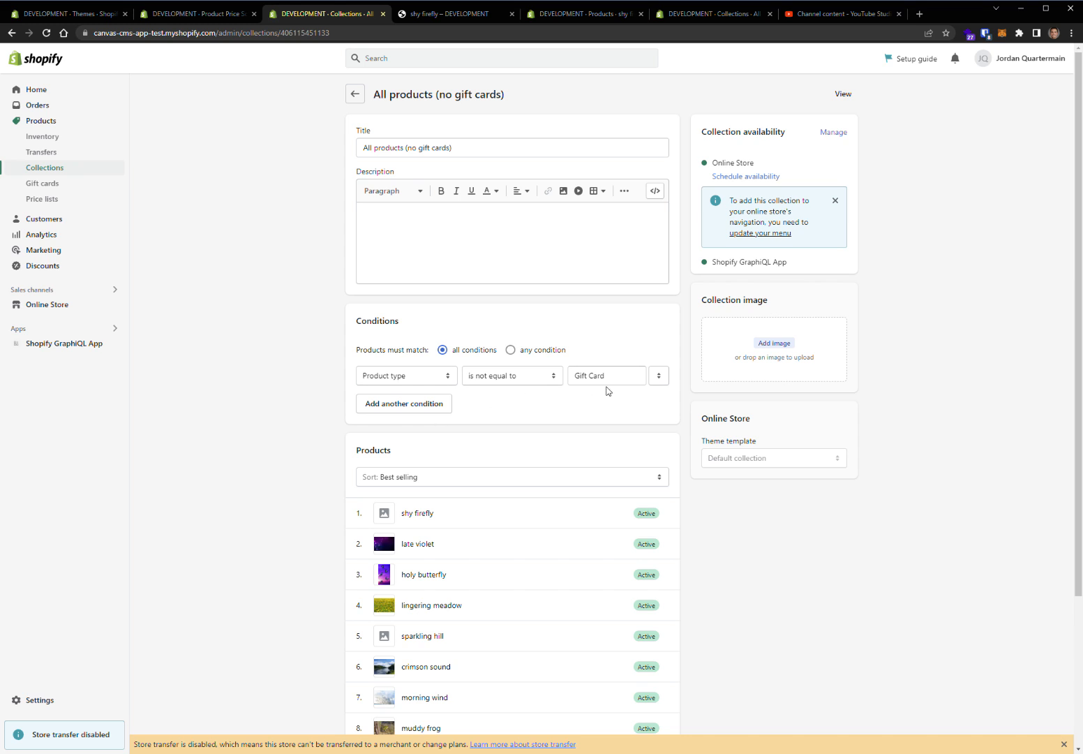
pyautogui.tripleClick(623, 382)
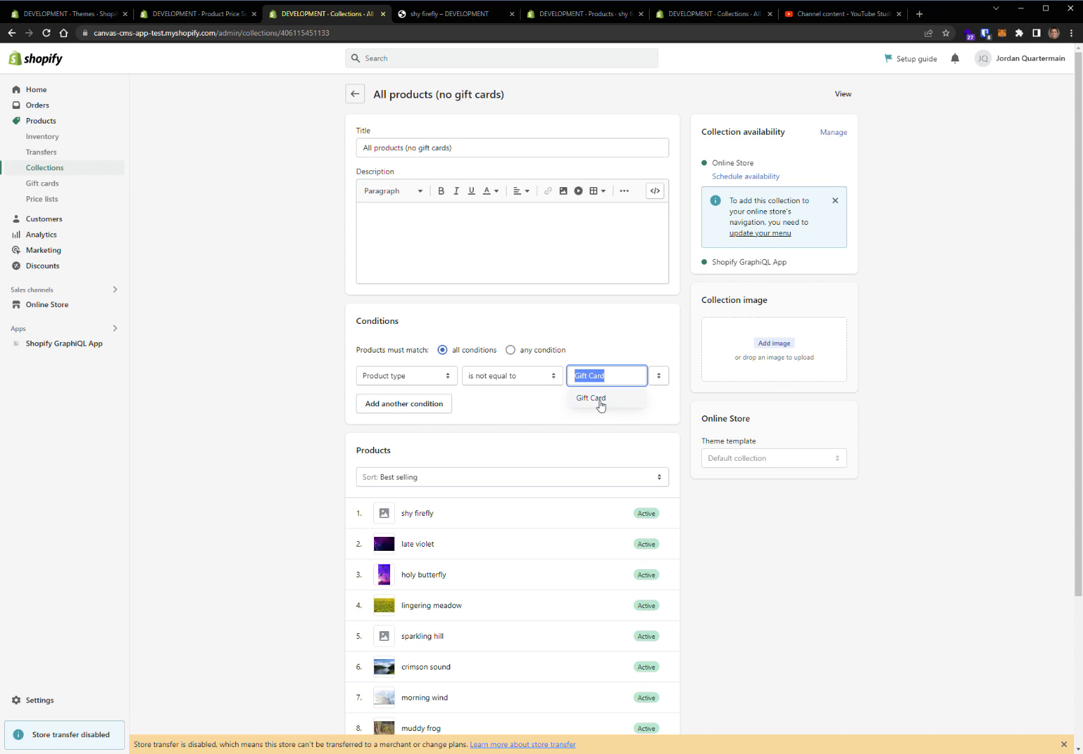
pyautogui.click(249, 366)
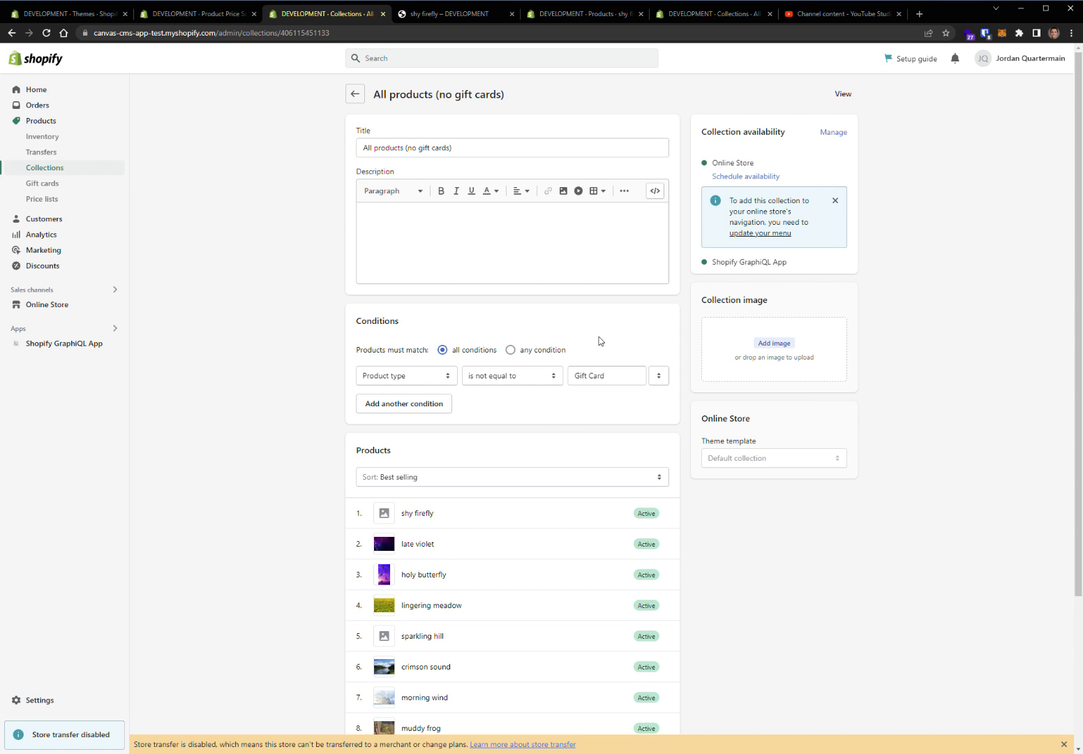
# Remove the collection from the Online Store and Shopify GraphiQL App sales channels and save it.
pyautogui.click(835, 134)
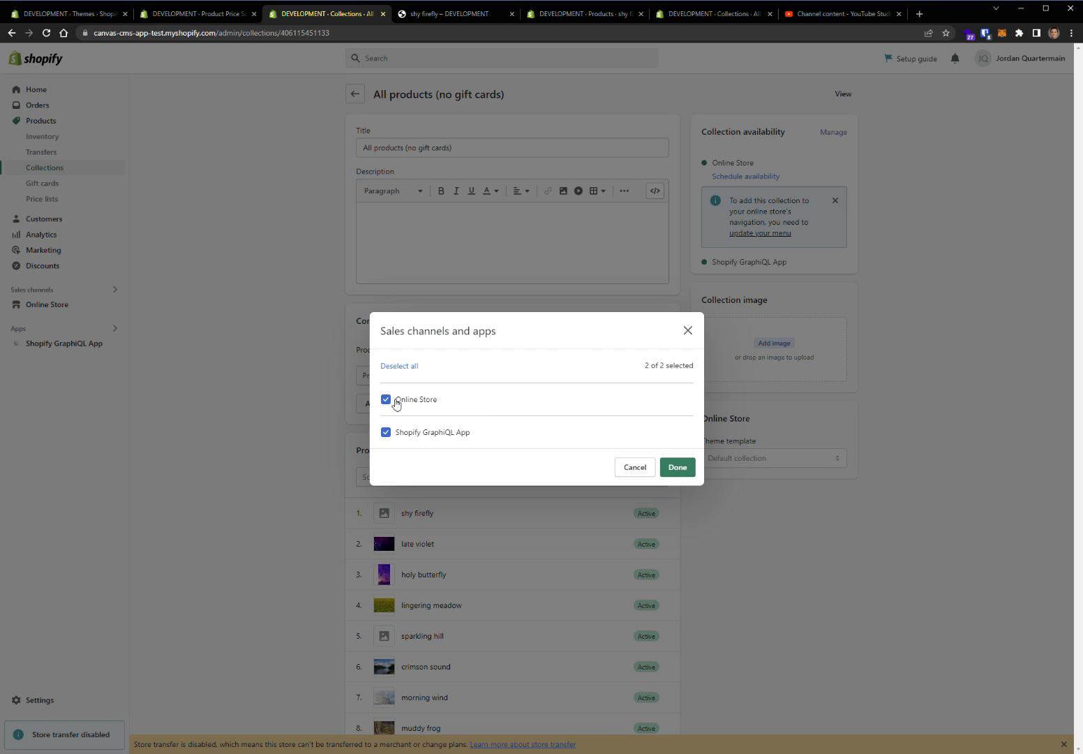
pyautogui.click(392, 403)
pyautogui.click(386, 433)
pyautogui.click(677, 467)
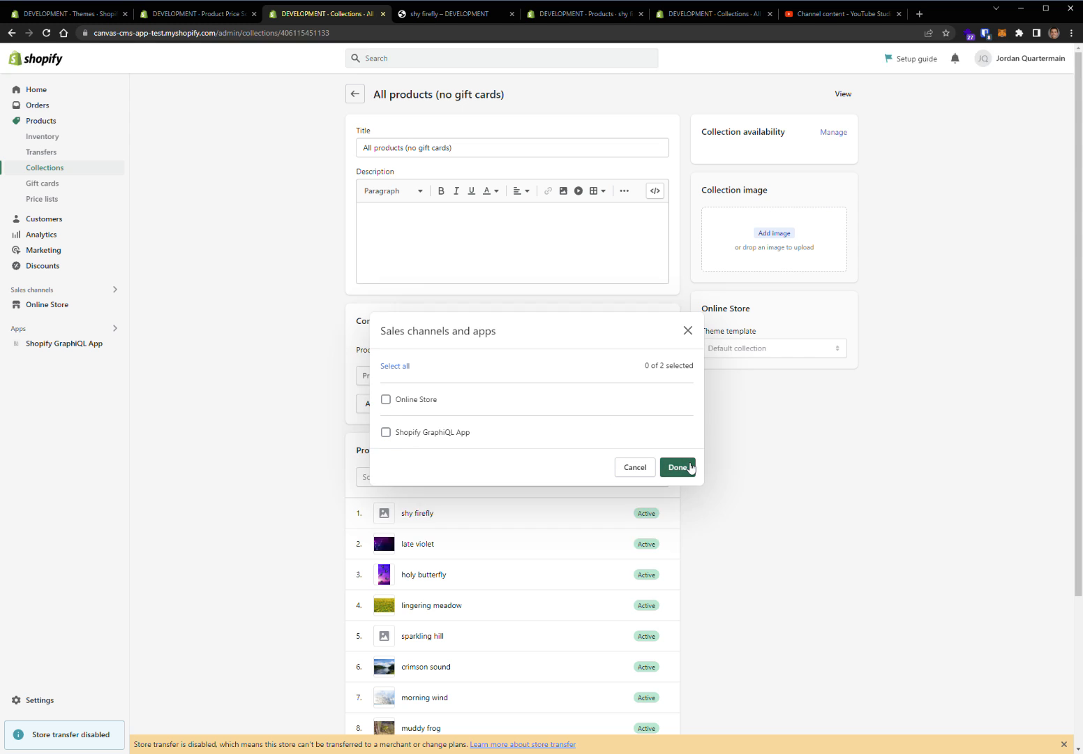
pyautogui.click(835, 57)
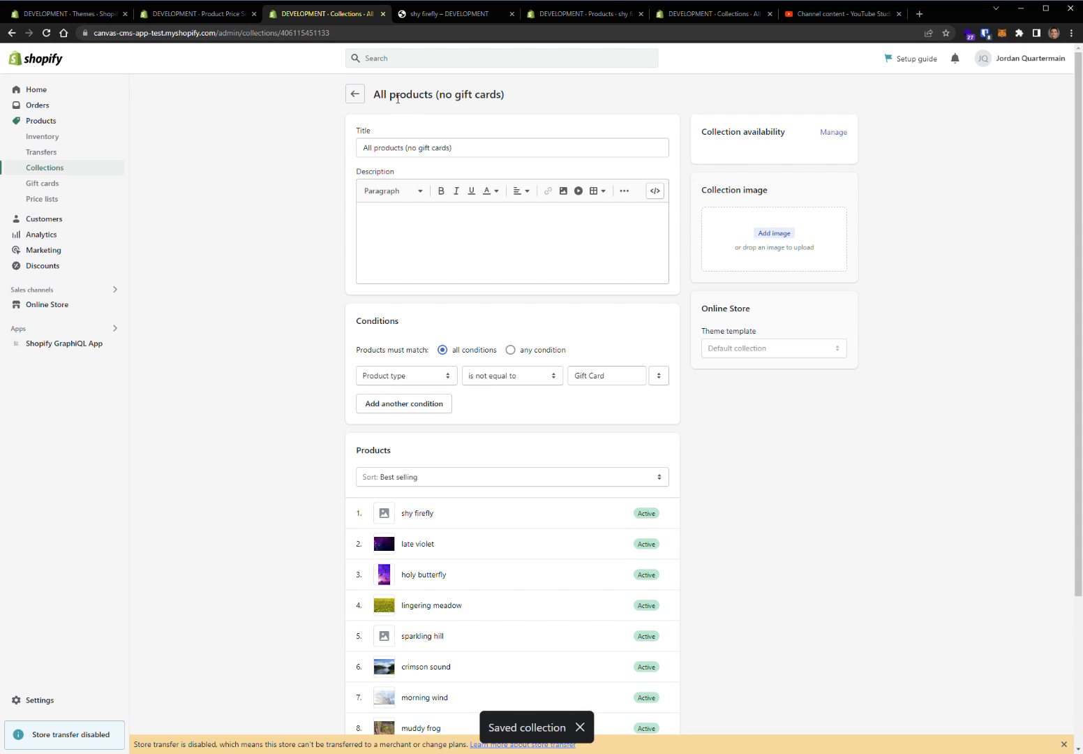
# Return to the price scheduler job and choose "All products (no gift cards)" as its collection.
pyautogui.moveTo(373, 98); pyautogui.dragTo(549, 98)
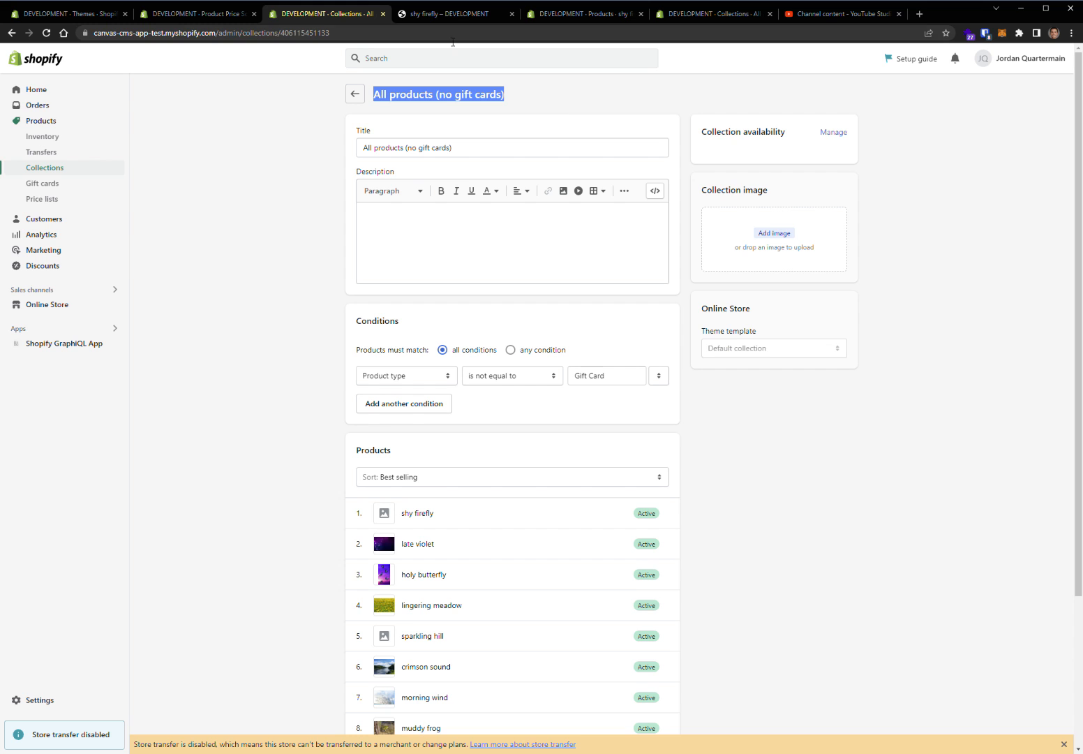
pyautogui.click(201, 15)
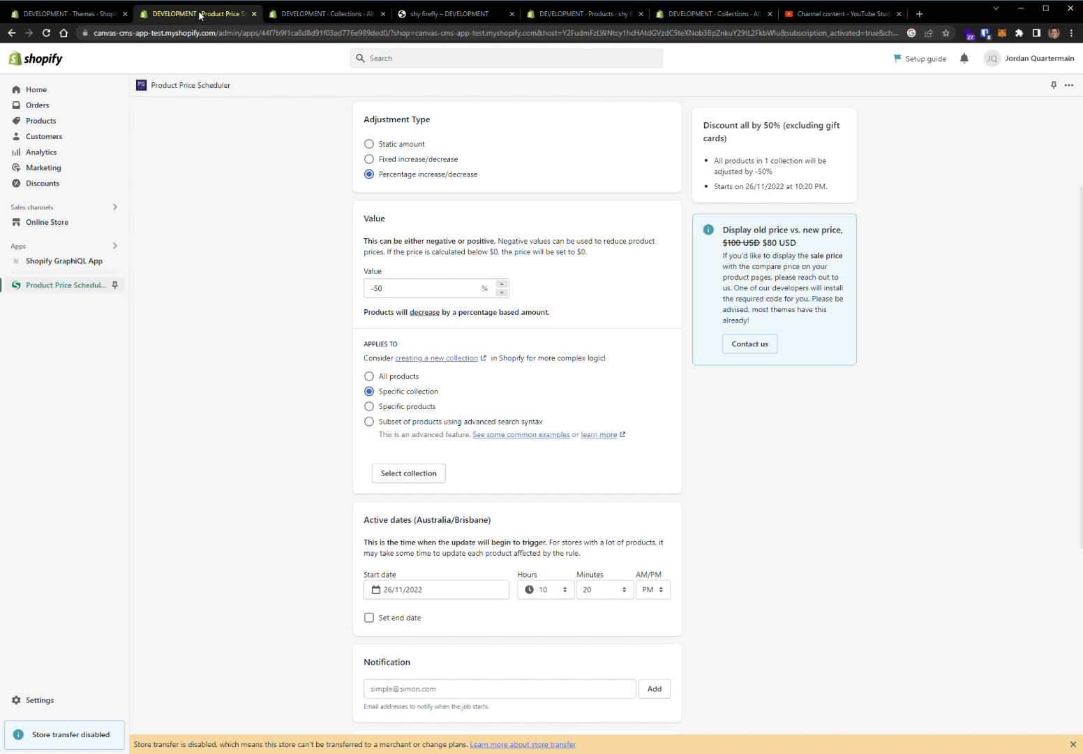
pyautogui.click(424, 481)
pyautogui.click(505, 328)
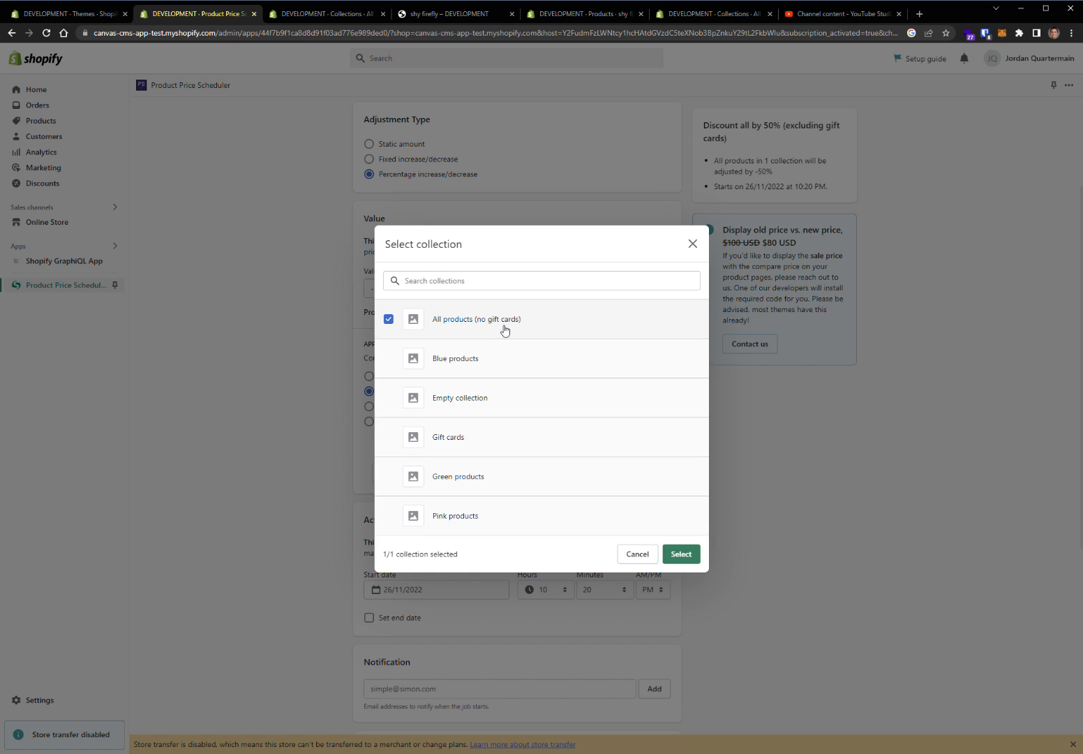
pyautogui.click(681, 554)
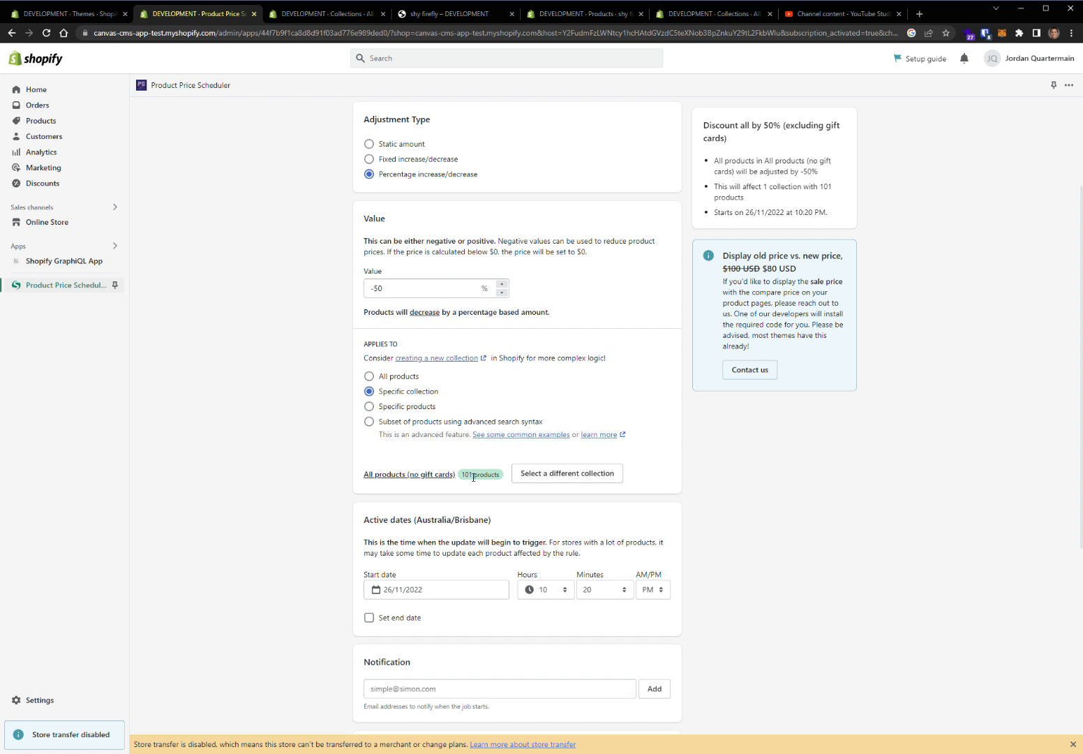
pyautogui.moveTo(462, 475); pyautogui.dragTo(487, 478)
pyautogui.click(748, 497)
# Look at the start date calendar in the job's active dates without picking another date.
pyautogui.scroll(-4, 262, 433)
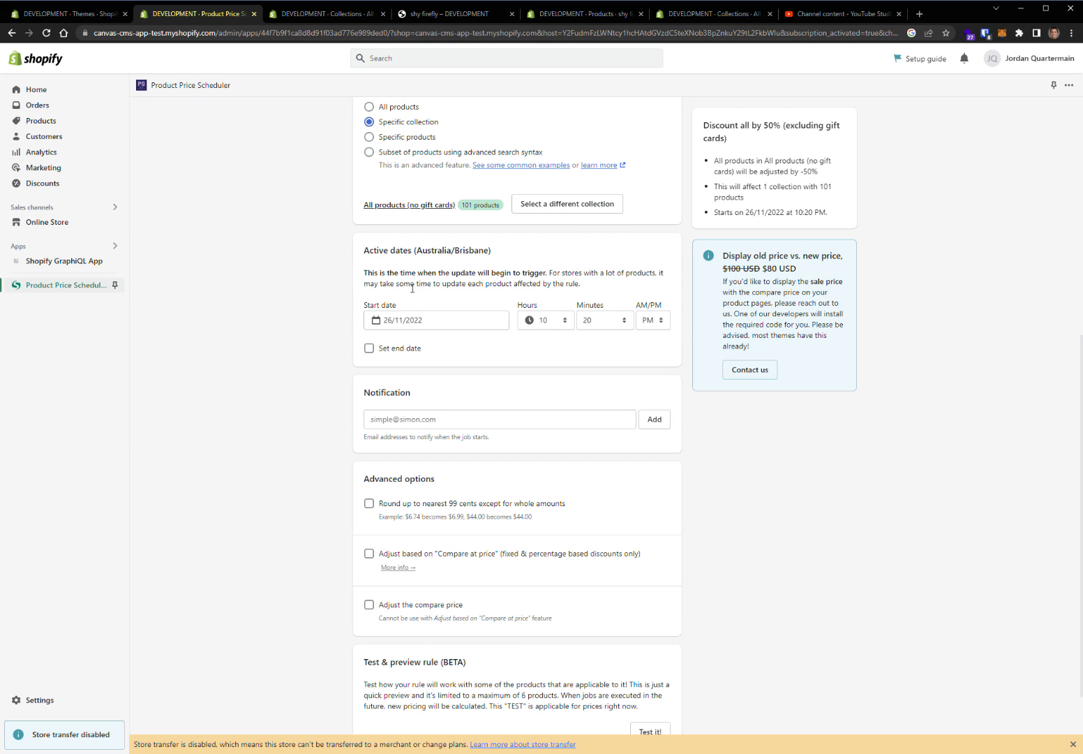
pyautogui.click(377, 348)
pyautogui.scroll(-2, 302, 370)
pyautogui.scroll(2, 385, 219)
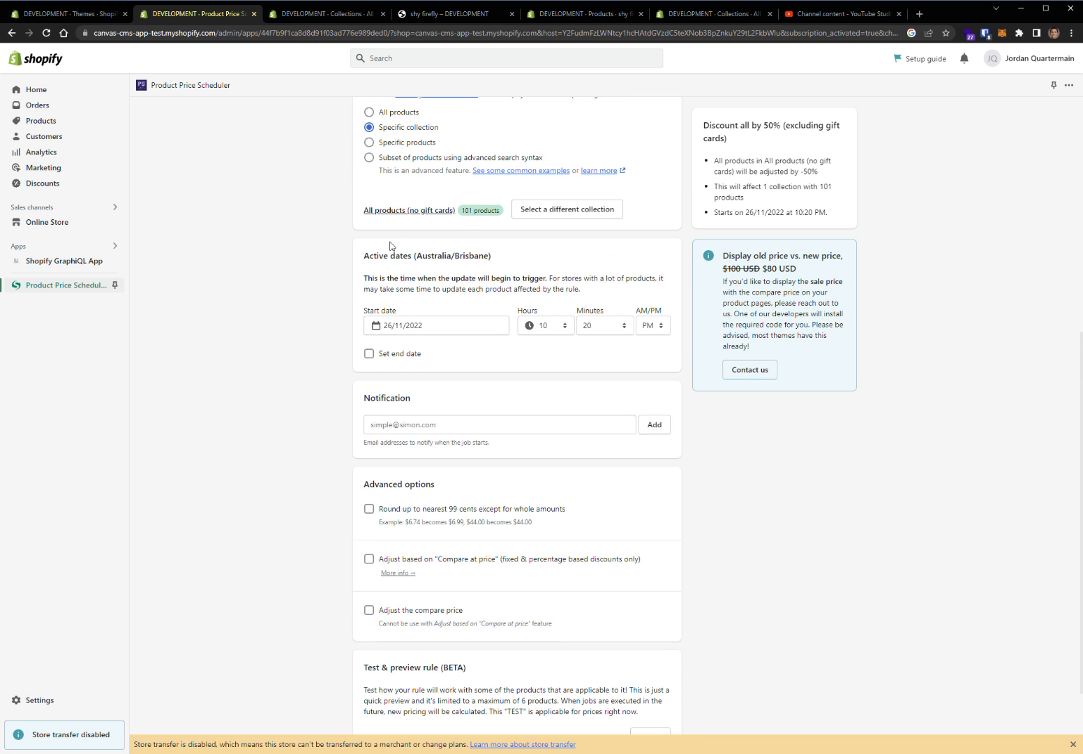
pyautogui.click(410, 330)
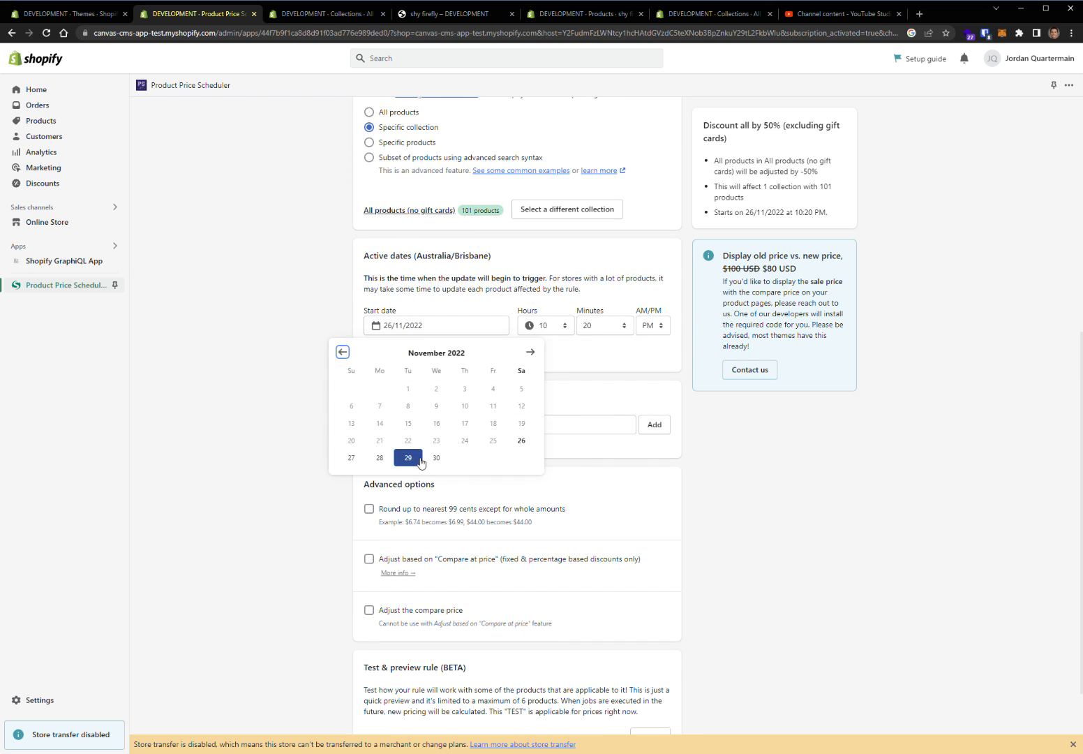
pyautogui.click(632, 353)
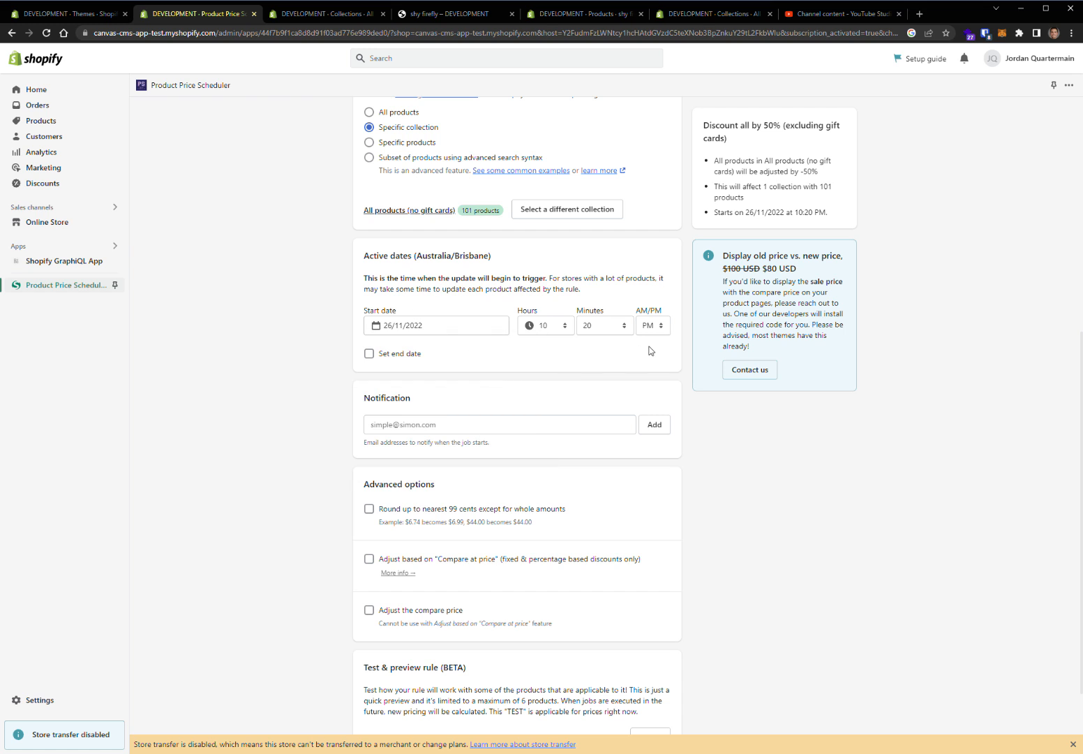
# Try the end date option for the job, leaving it switched off.
pyautogui.click(370, 355)
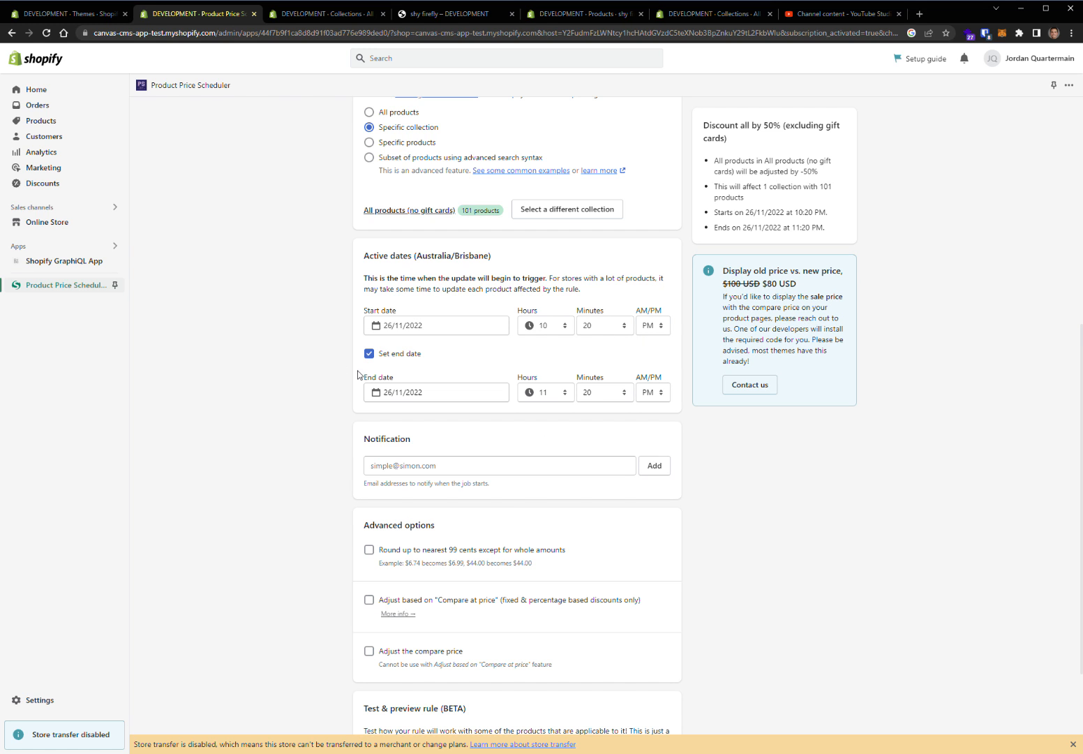
pyautogui.click(370, 358)
pyautogui.click(371, 357)
pyautogui.click(370, 358)
pyautogui.click(370, 358)
pyautogui.click(371, 357)
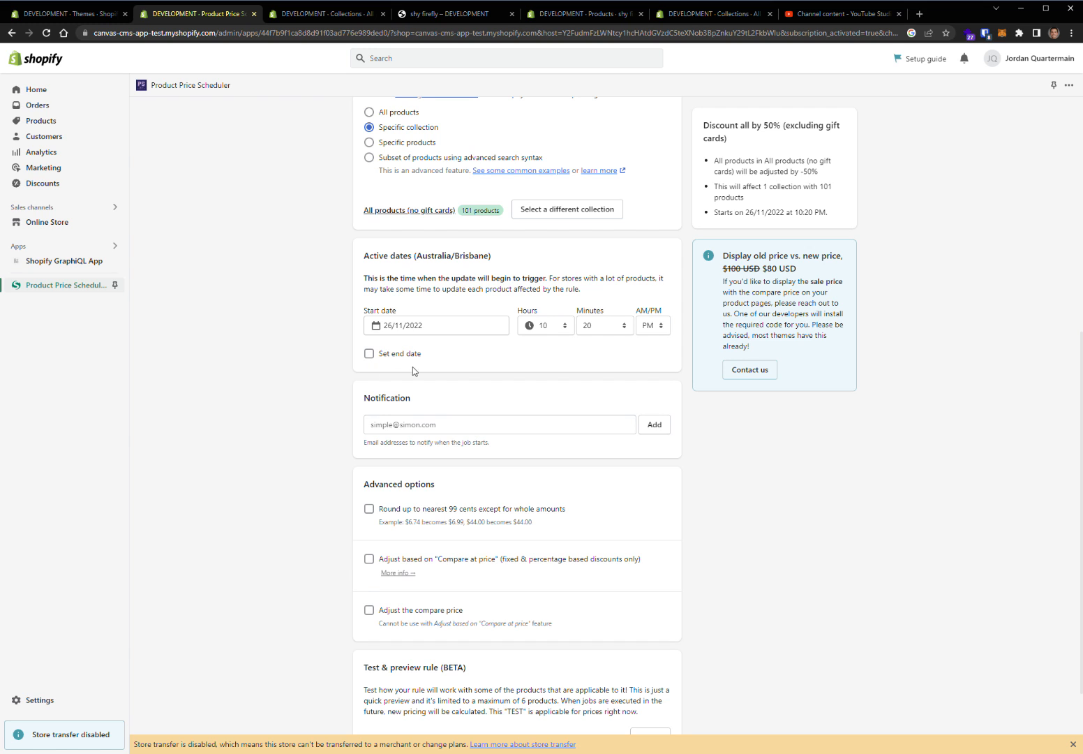
# Enable adjusting the compare price in the advanced options, using a fixed increase of $1.
pyautogui.click(464, 429)
pyautogui.scroll(-2, 393, 420)
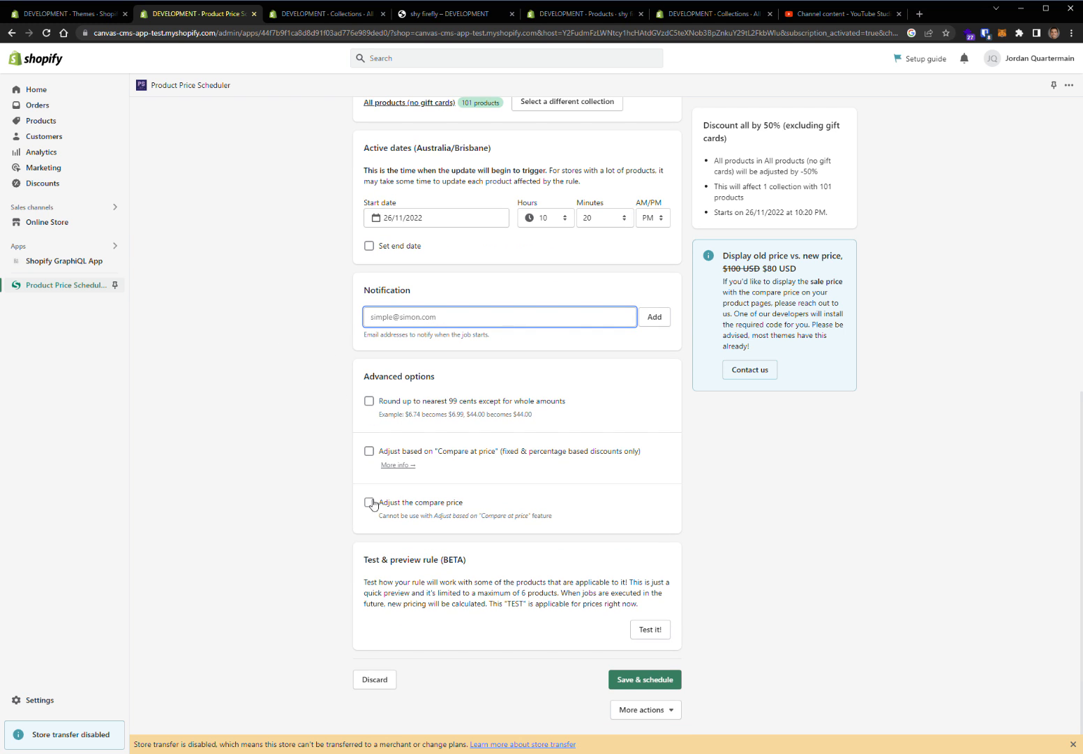
pyautogui.click(332, 498)
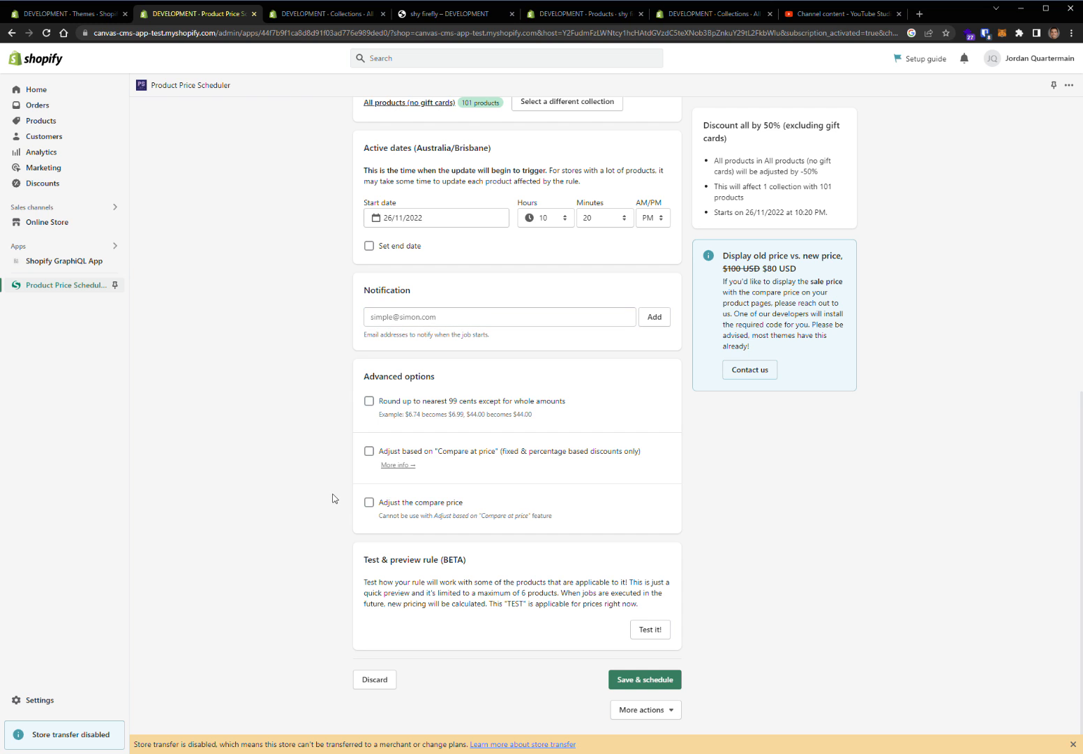
pyautogui.click(382, 503)
pyautogui.scroll(-3, 285, 491)
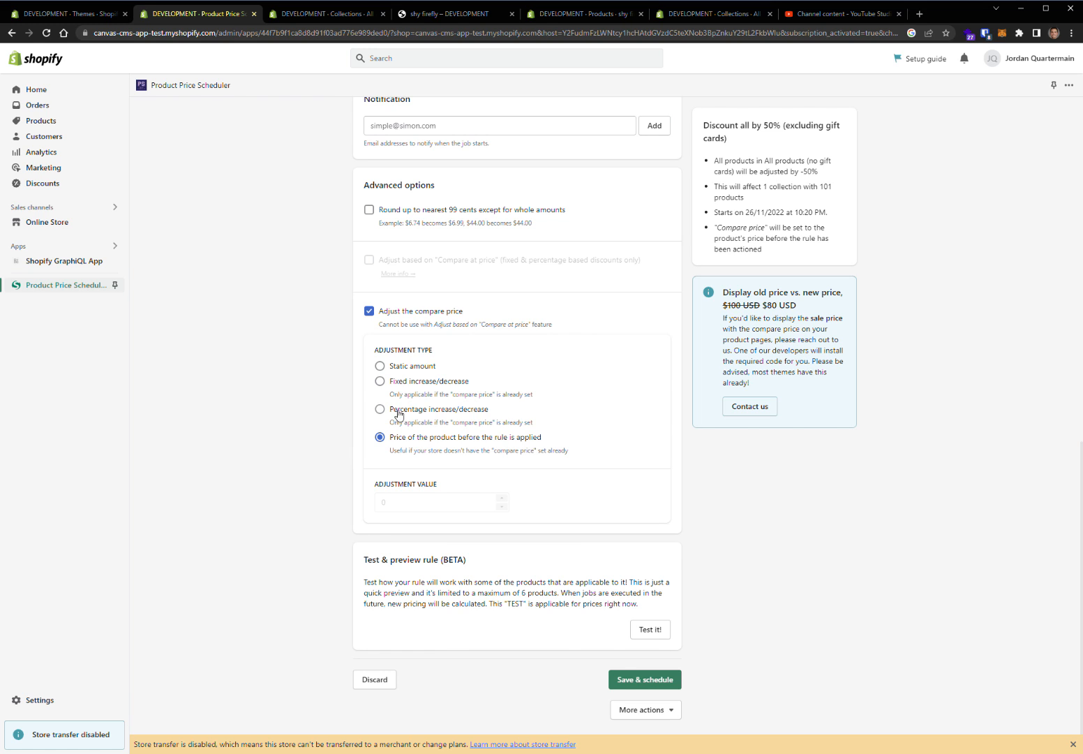
pyautogui.click(388, 384)
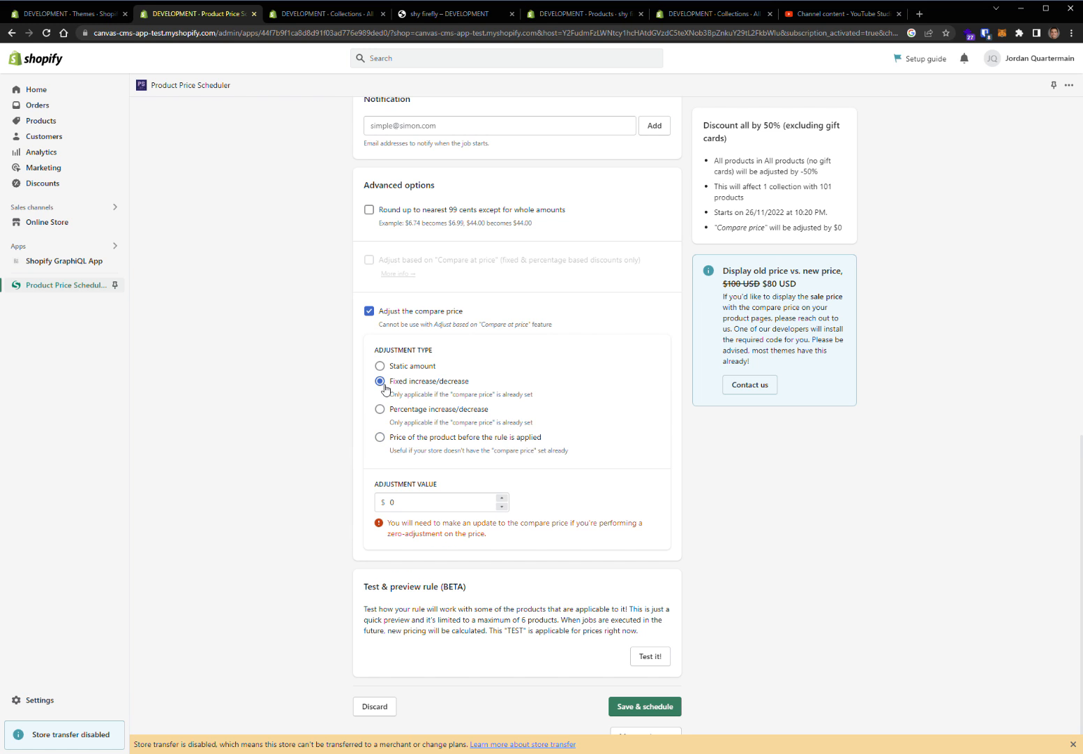
pyautogui.click(416, 503)
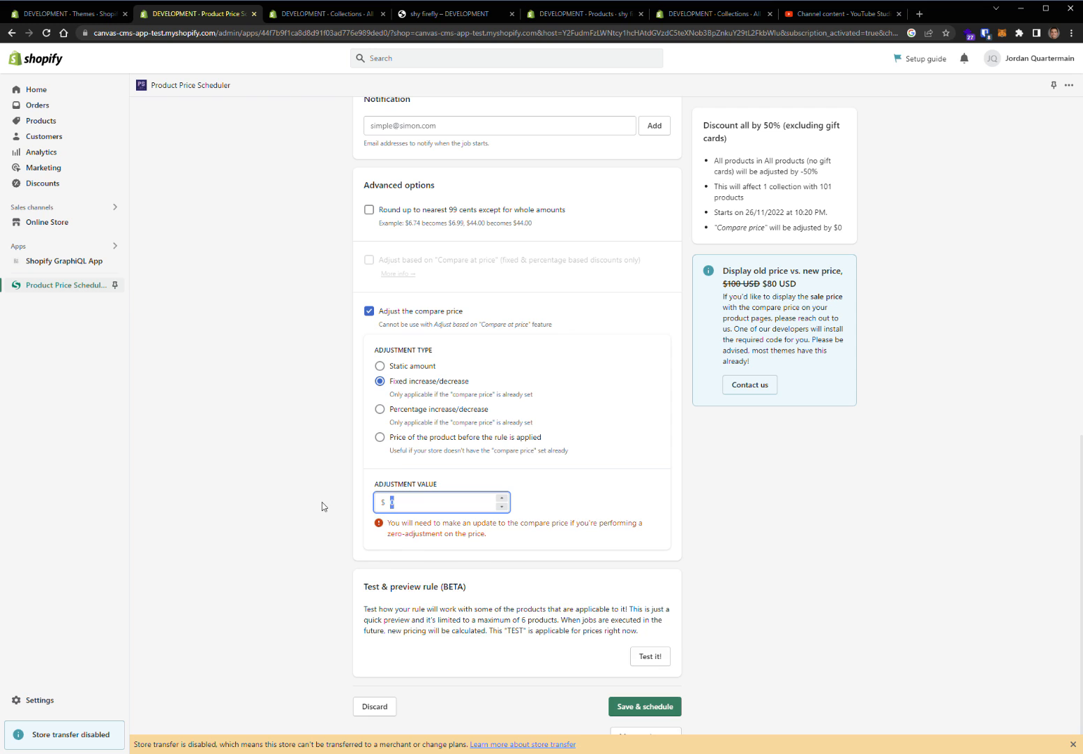
pyautogui.write('1')
pyautogui.click(300, 495)
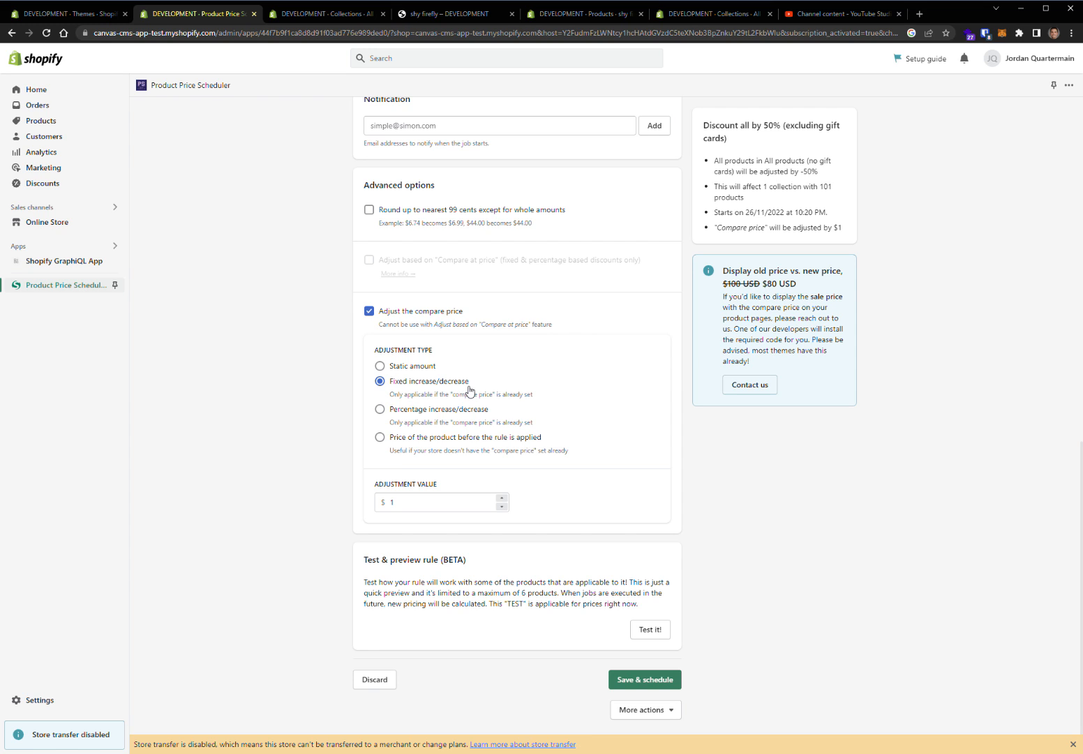
pyautogui.click(398, 503)
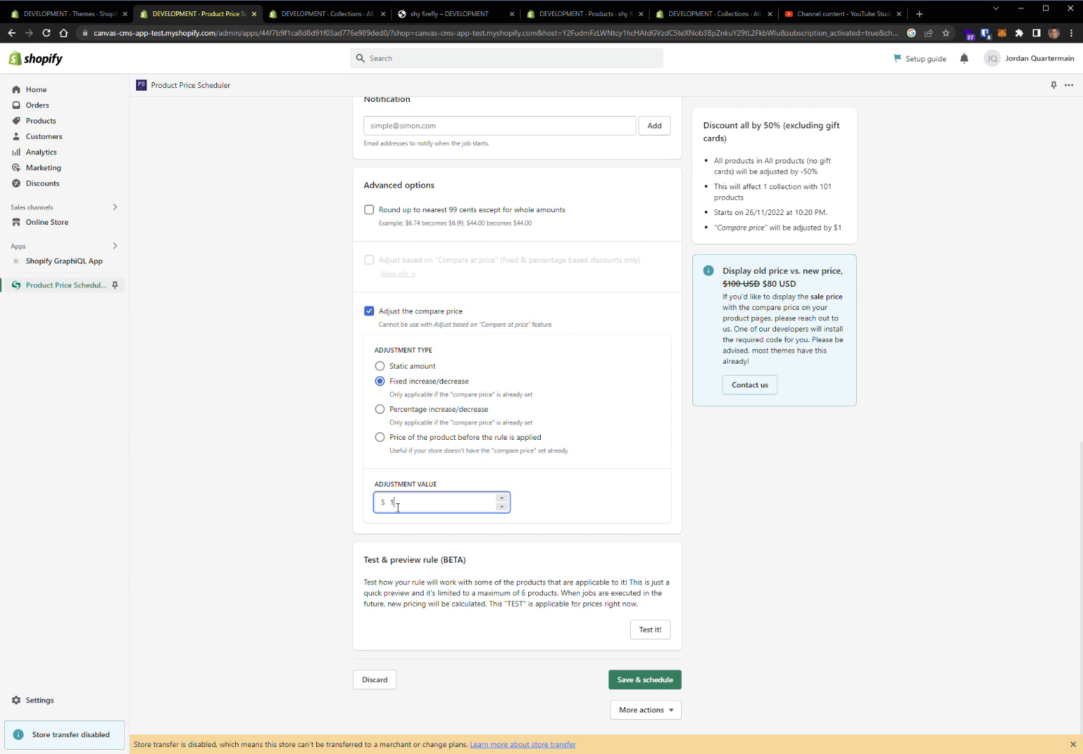
pyautogui.click(332, 510)
# Test the rule and review the previewed price changes on the sample products.
pyautogui.click(645, 630)
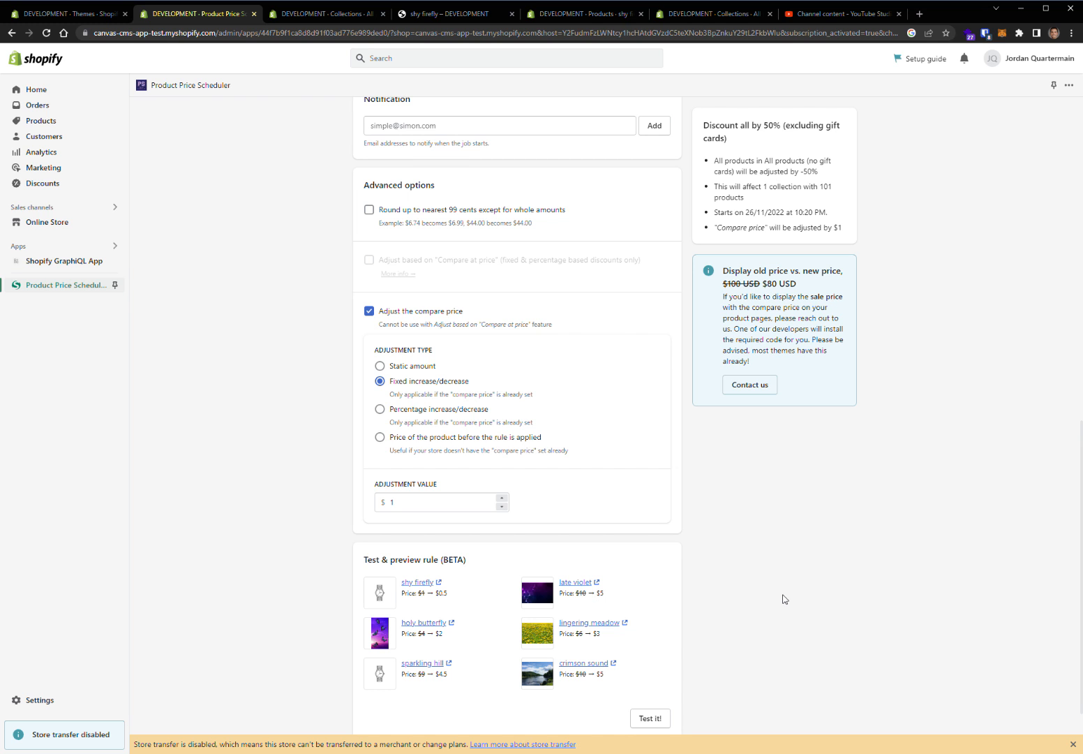
pyautogui.scroll(-2, 447, 579)
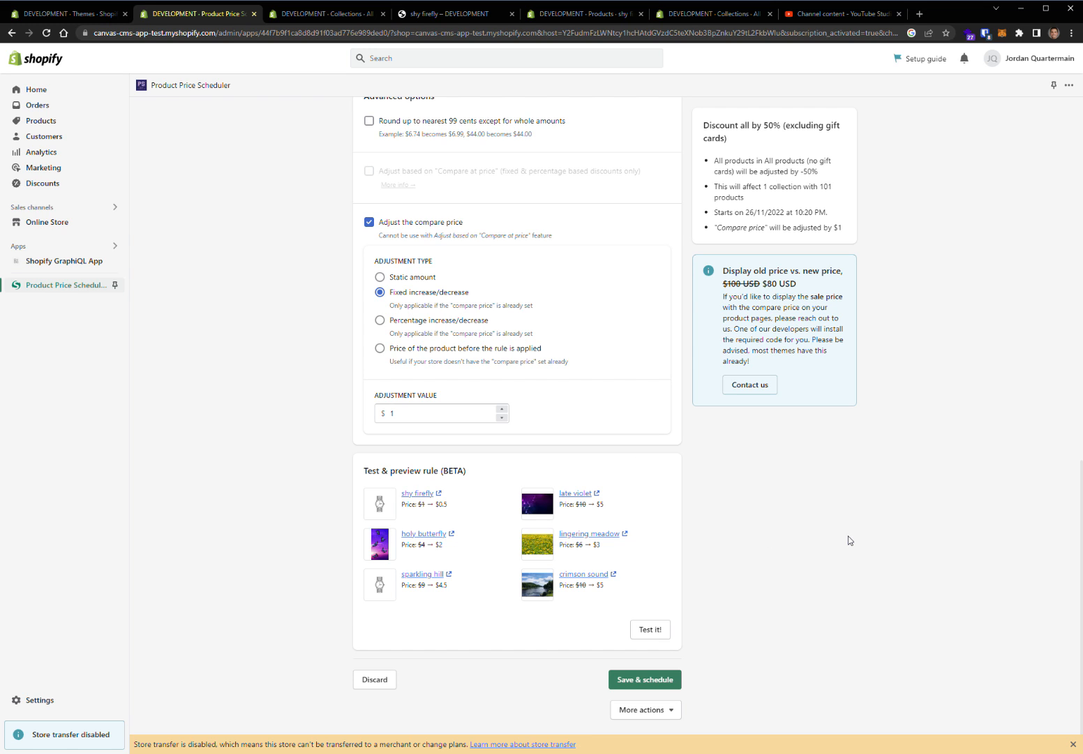
# Start the 50% discount job immediately and refresh the scheduled jobs list to follow its progress.
pyautogui.click(671, 712)
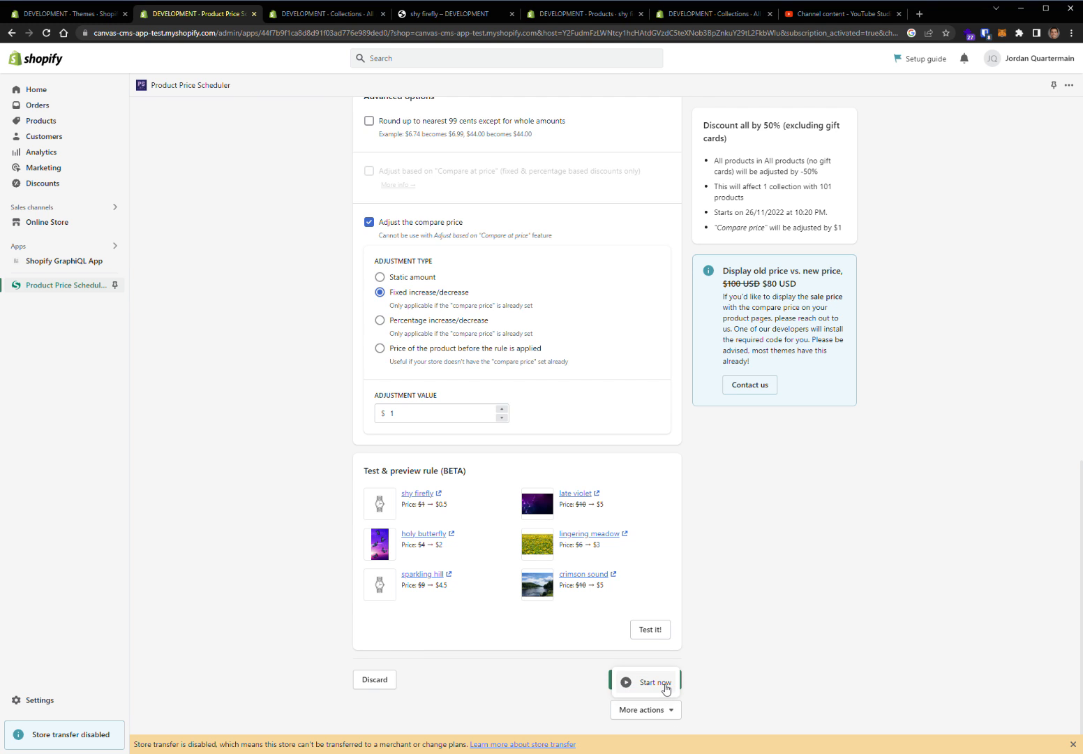
pyautogui.click(656, 683)
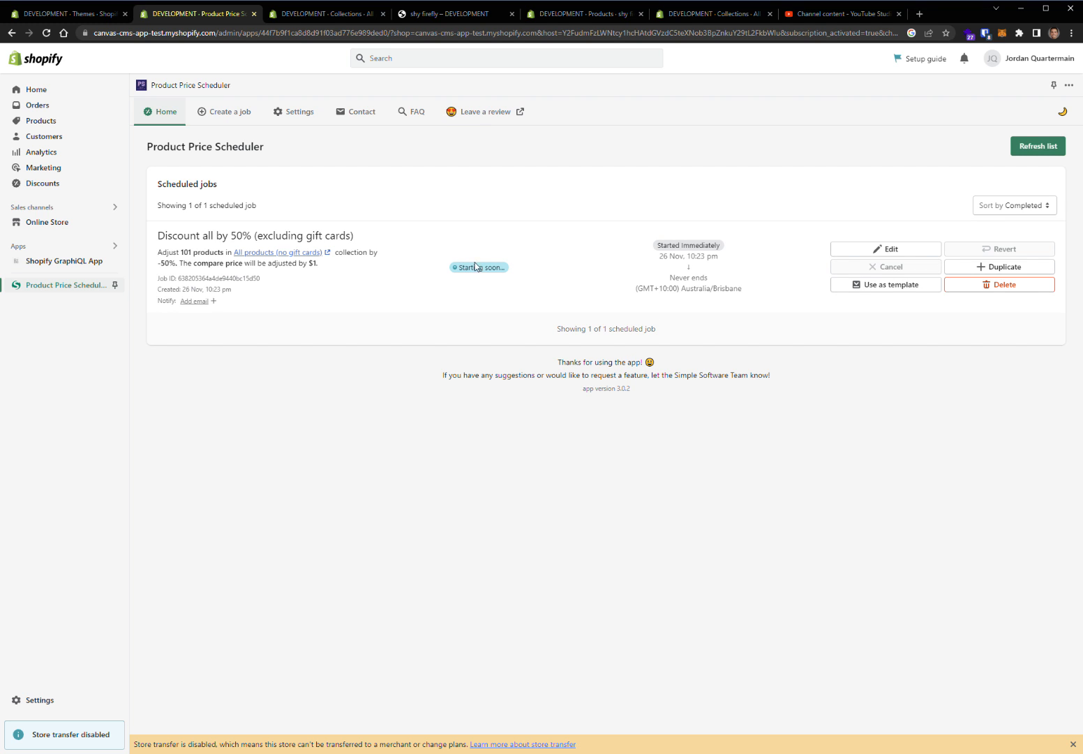
pyautogui.click(1040, 145)
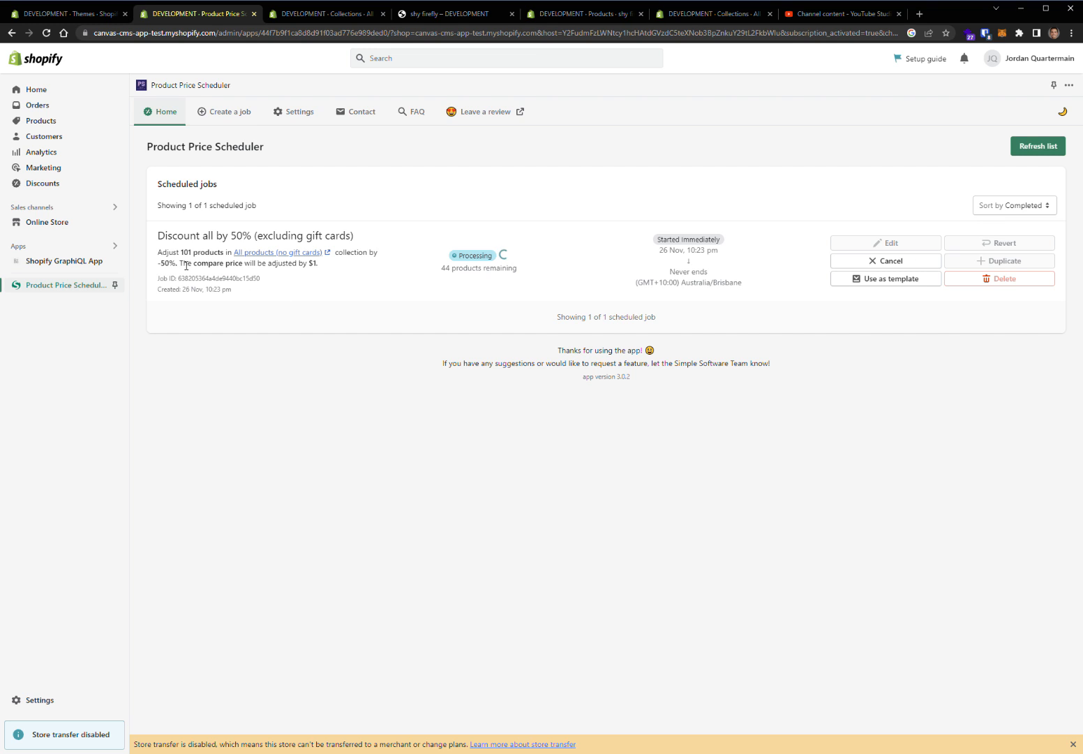
pyautogui.moveTo(179, 264); pyautogui.dragTo(333, 271)
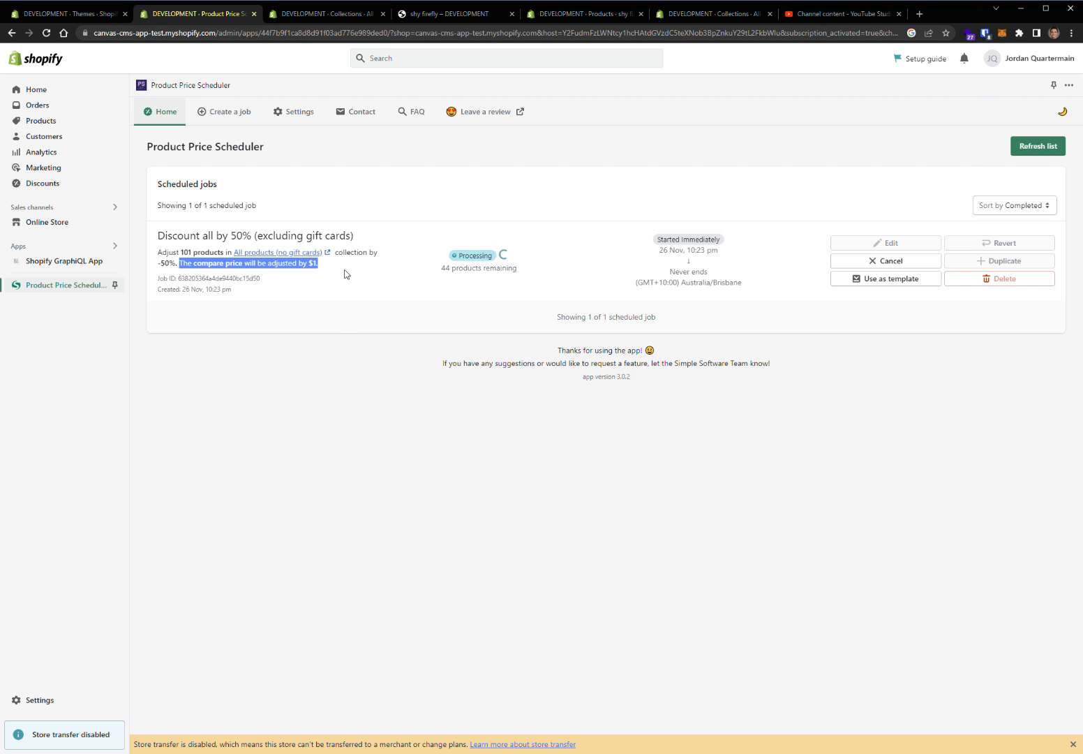
pyautogui.click(1040, 148)
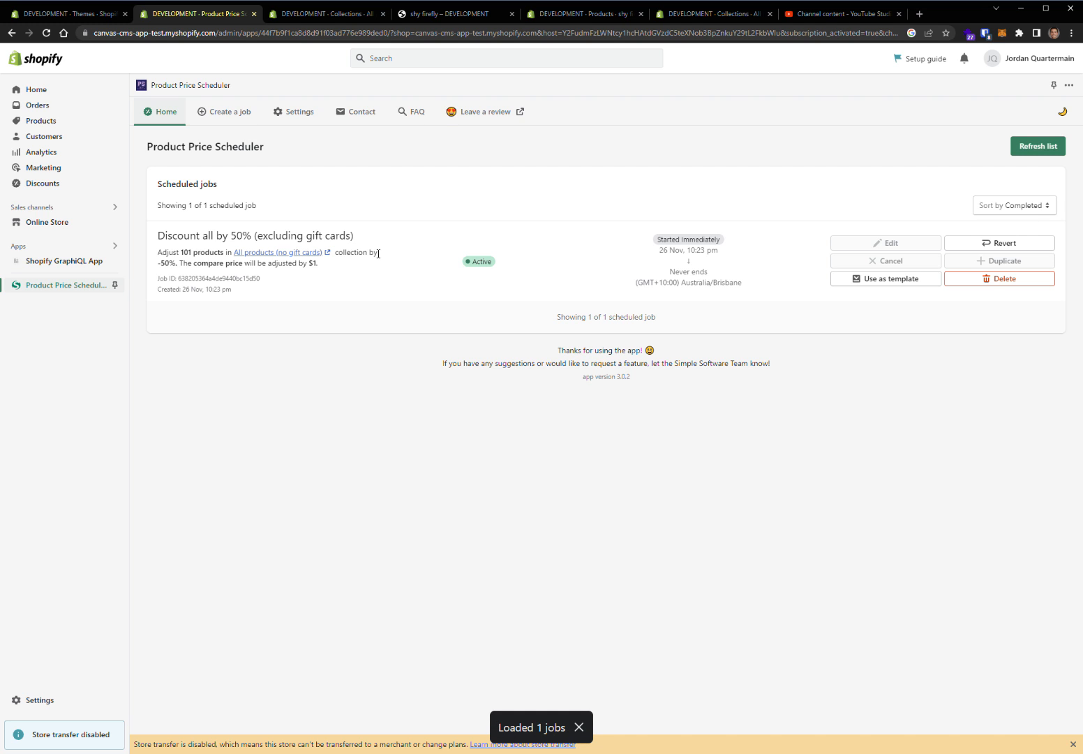
# Open the storefront, close the old shy firefly page and open the featured product bold dawn.
pyautogui.click(115, 221)
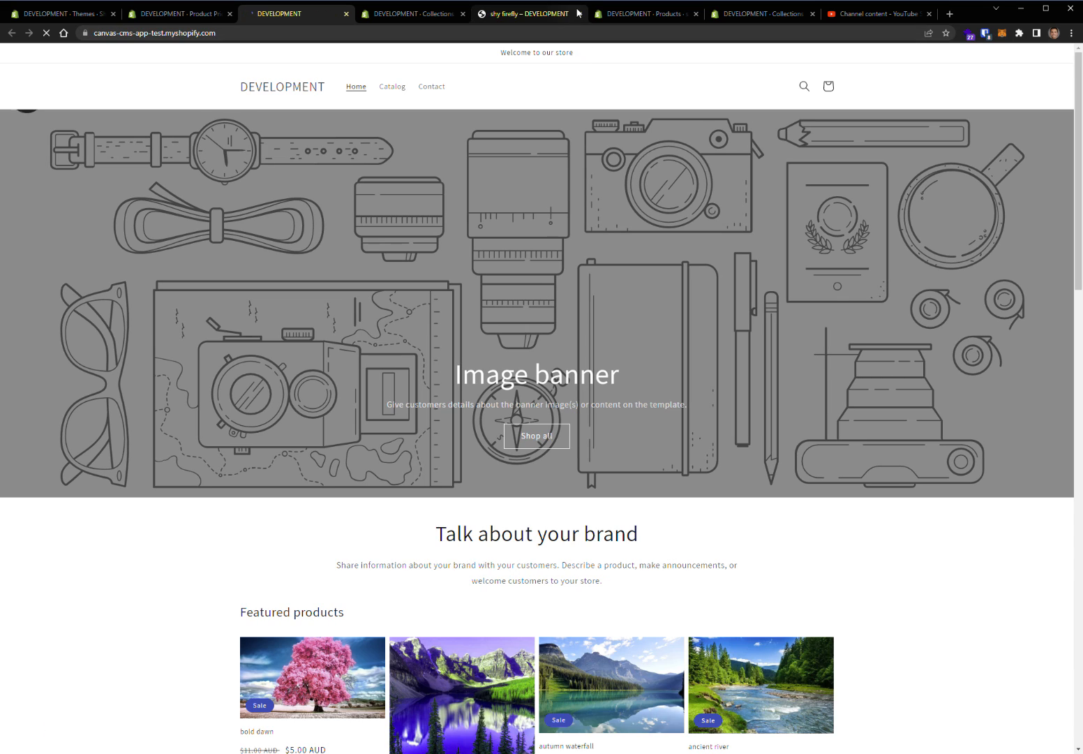
pyautogui.click(580, 14)
pyautogui.scroll(-4, 577, 243)
pyautogui.scroll(-2, 577, 243)
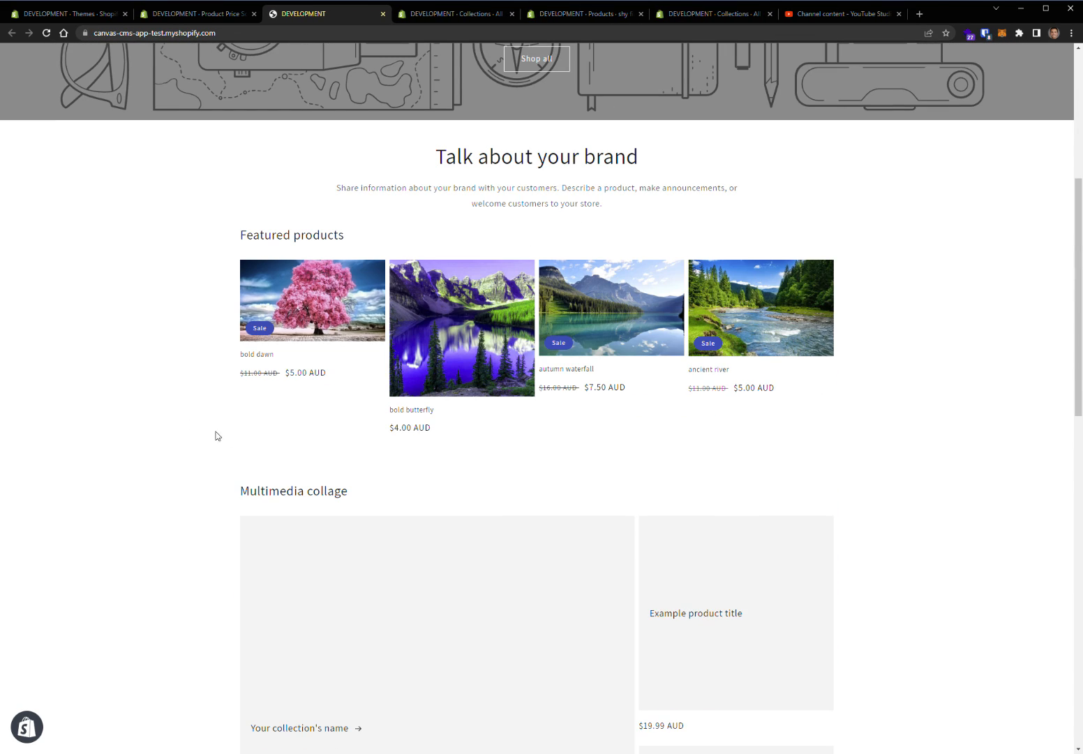
pyautogui.click(270, 356)
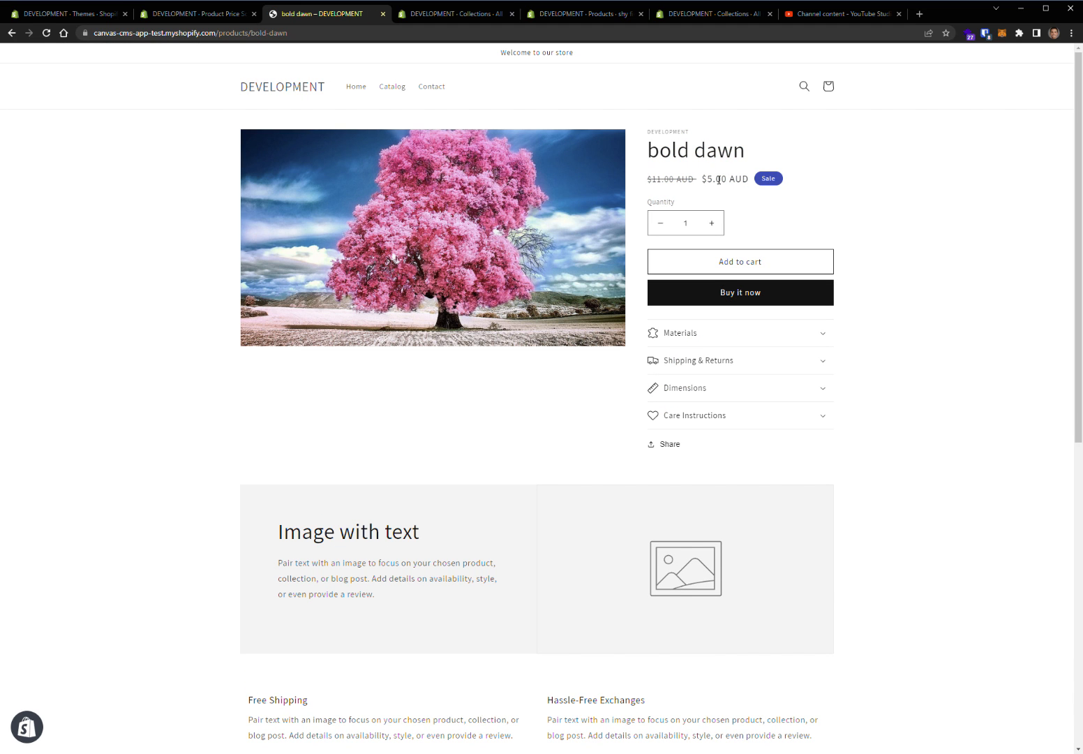
# Check the struck-through compare price and the sale price on the bold dawn product page.
pyautogui.moveTo(642, 176); pyautogui.dragTo(757, 183)
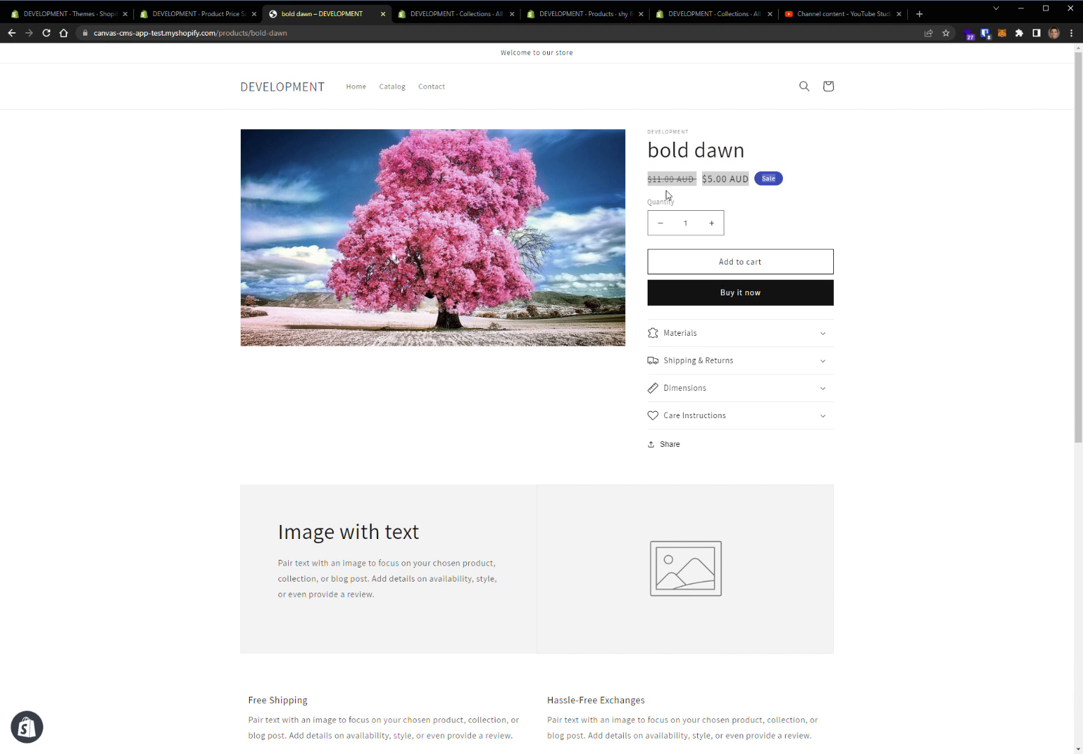
pyautogui.moveTo(658, 186); pyautogui.dragTo(751, 183)
pyautogui.click(806, 187)
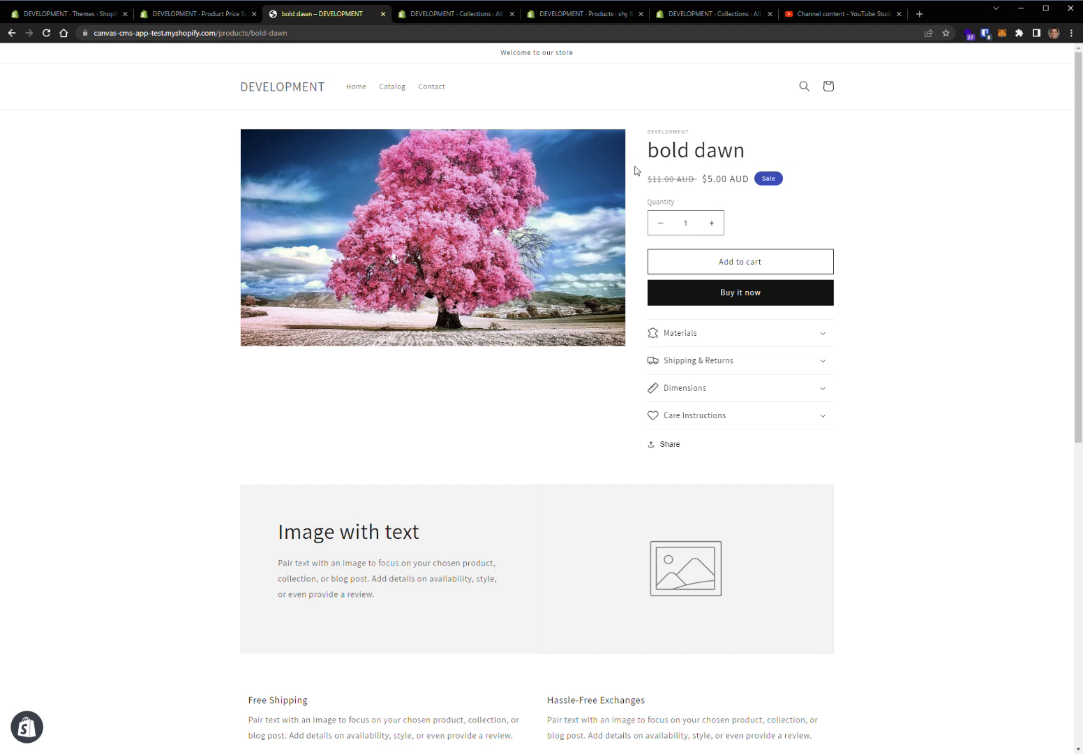
pyautogui.moveTo(653, 183); pyautogui.dragTo(680, 186)
pyautogui.click(686, 163)
pyautogui.moveTo(654, 181); pyautogui.dragTo(698, 185)
# Revert the 50% discount job in Product Price Scheduler and refresh the job list until the reversion completes.
pyautogui.click(201, 14)
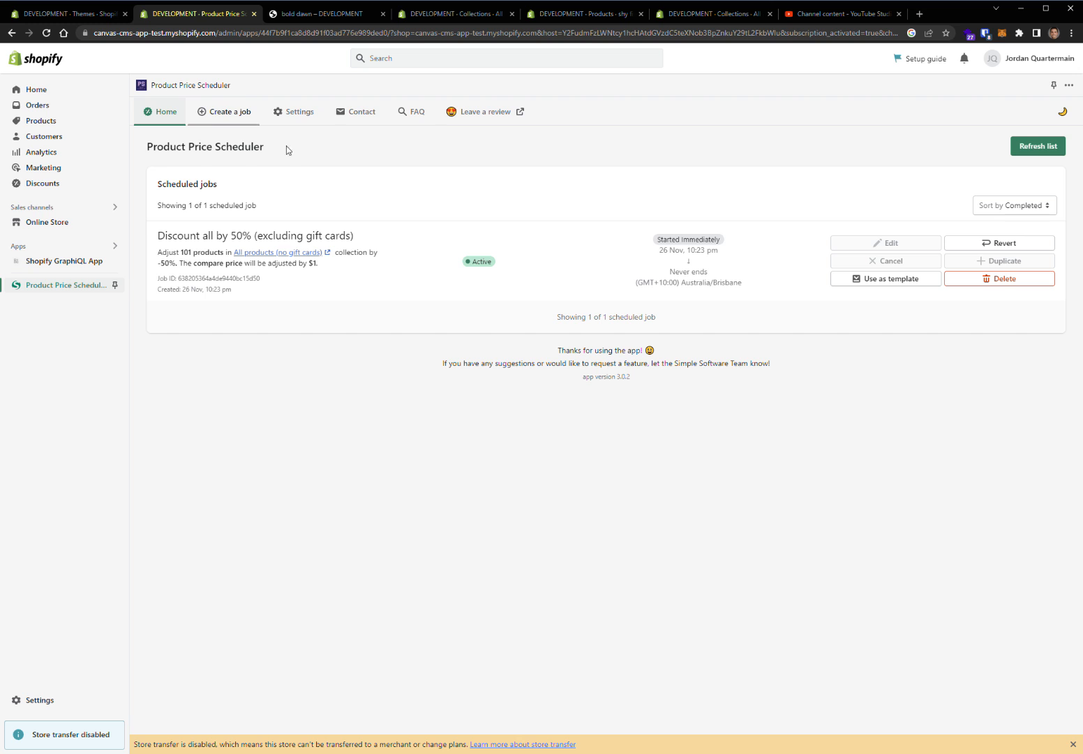
pyautogui.click(1024, 243)
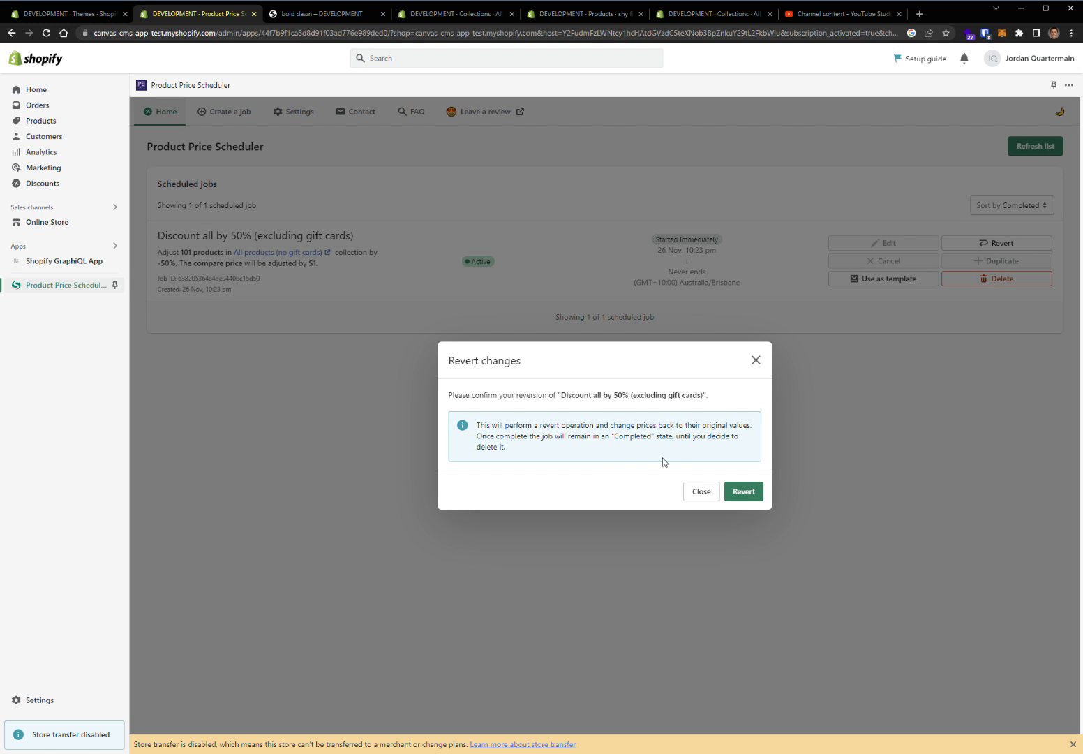
pyautogui.click(744, 492)
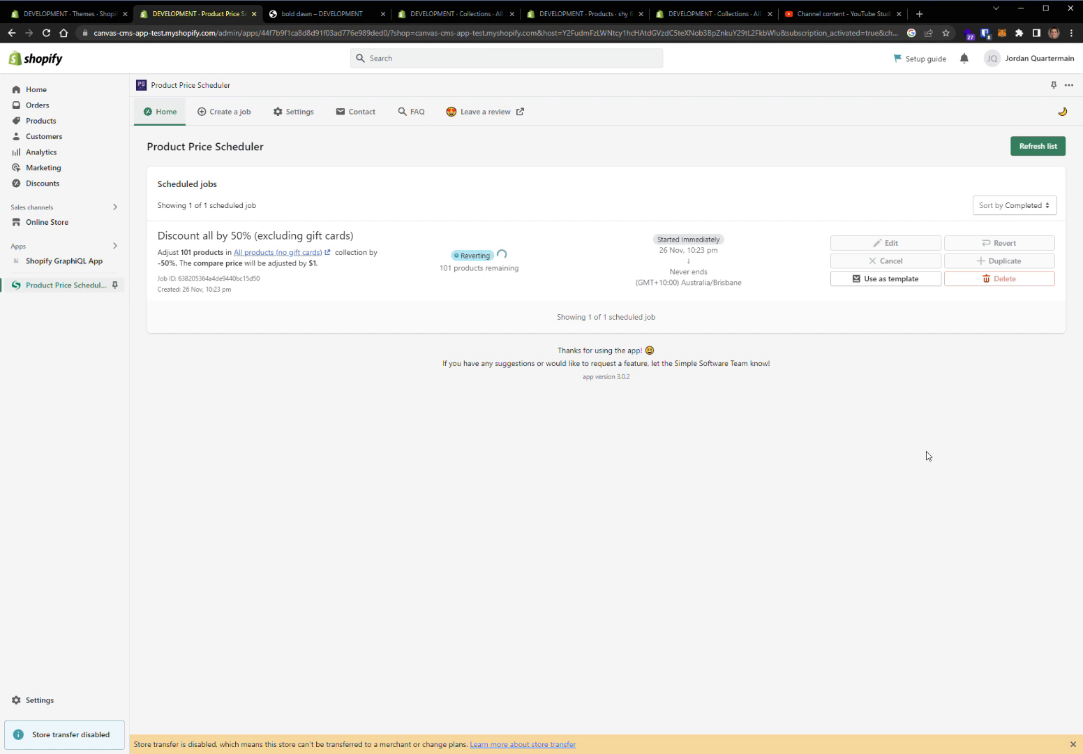
pyautogui.click(1044, 148)
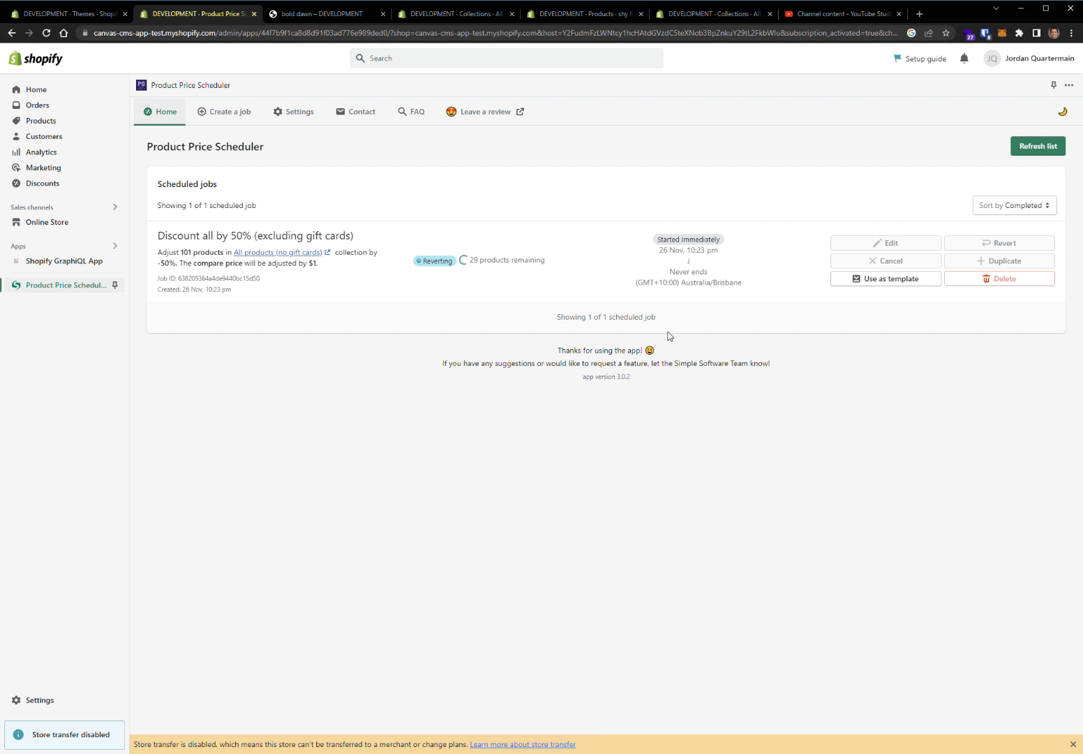
pyautogui.click(1058, 150)
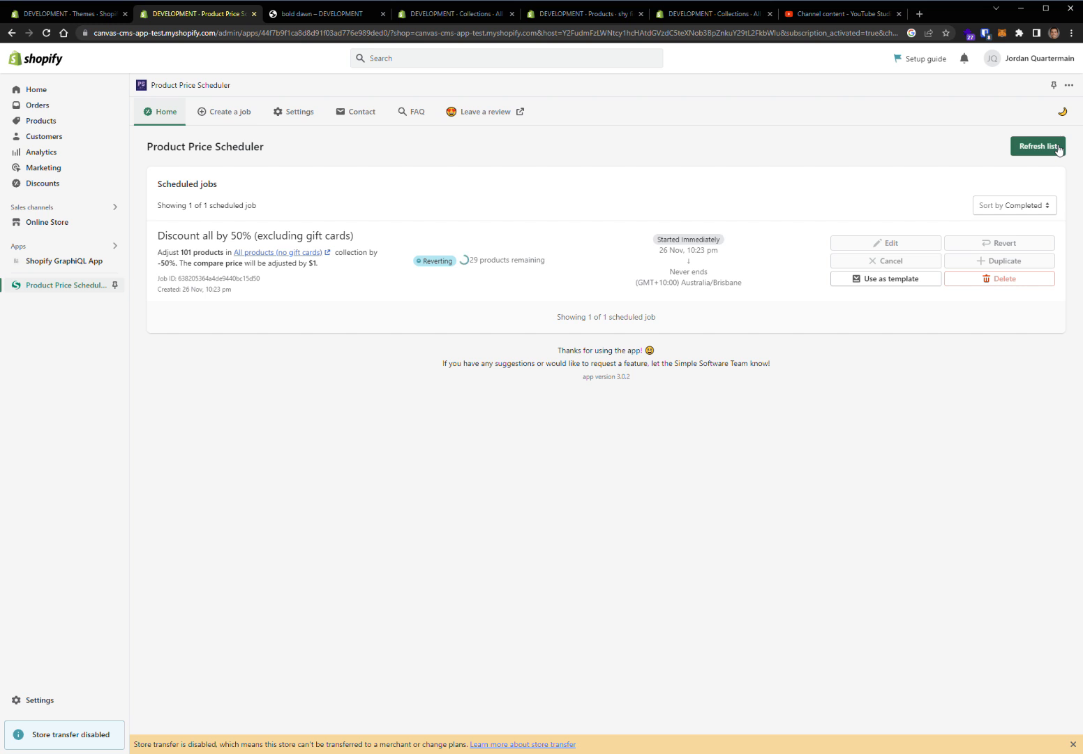
pyautogui.click(1059, 149)
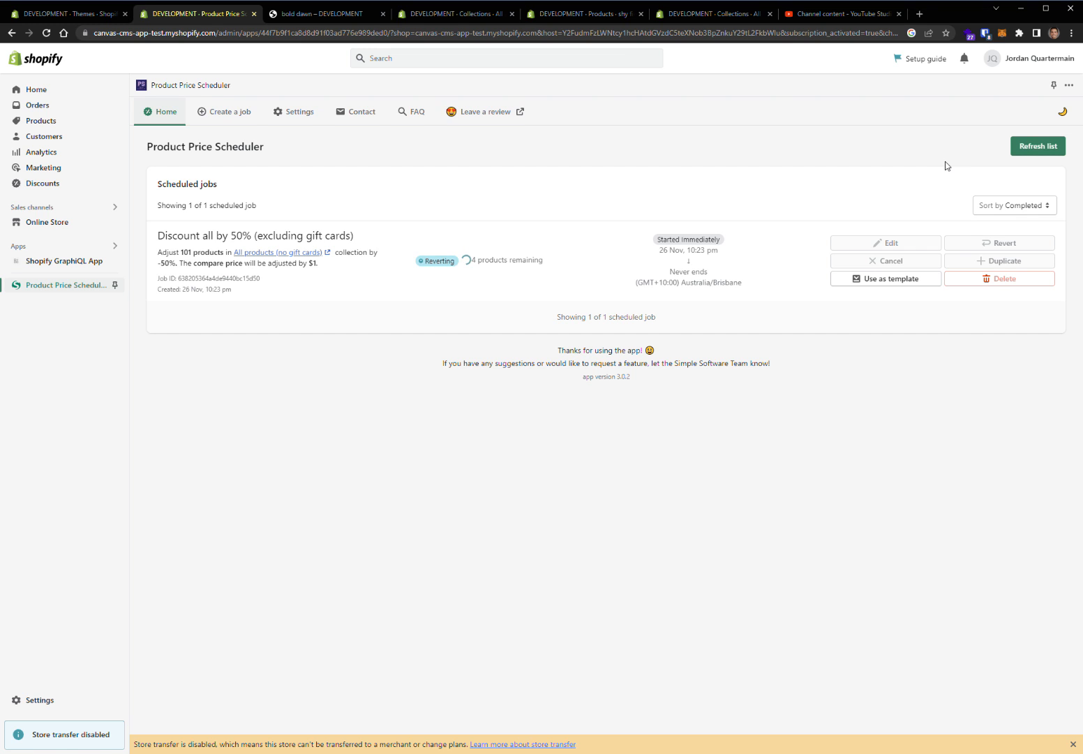
pyautogui.click(1045, 150)
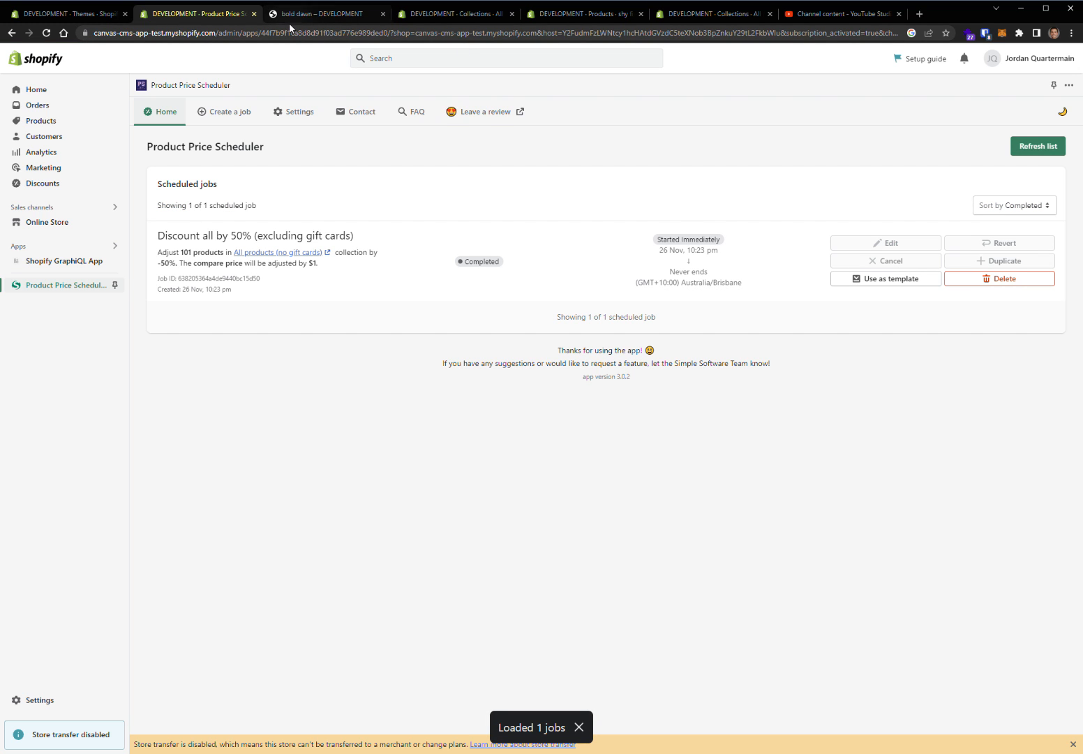
# Reload the bold dawn storefront page and check the product's price after the reversion.
pyautogui.click(329, 18)
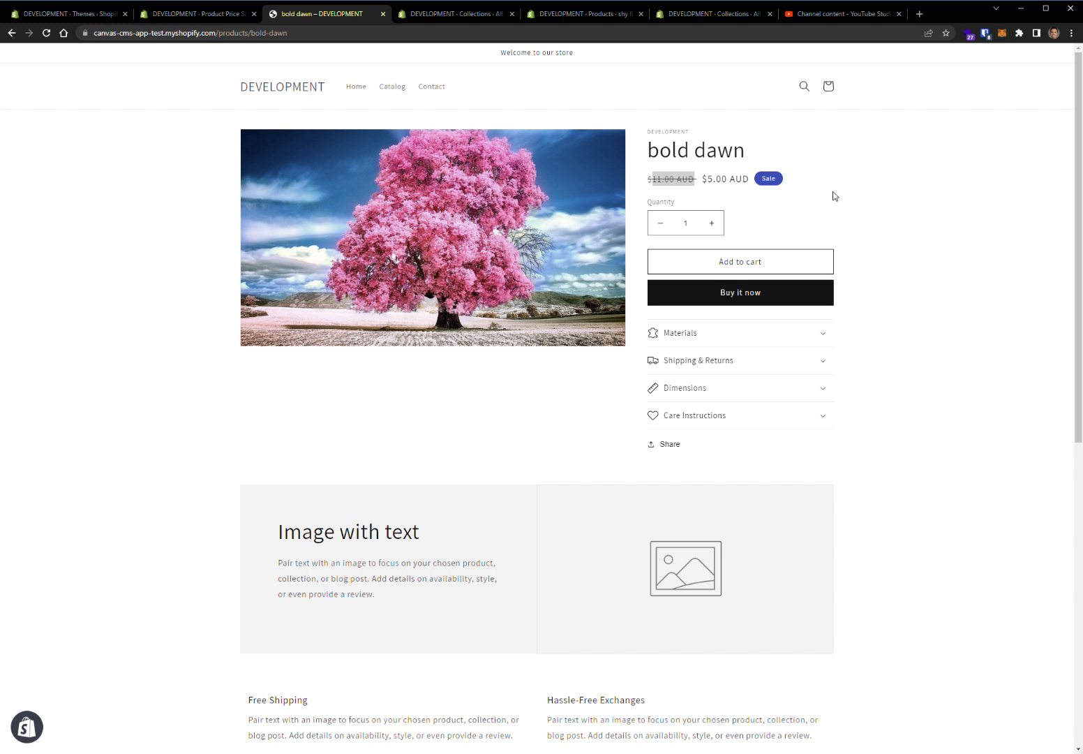
pyautogui.moveTo(648, 183); pyautogui.dragTo(732, 186)
pyautogui.click(46, 33)
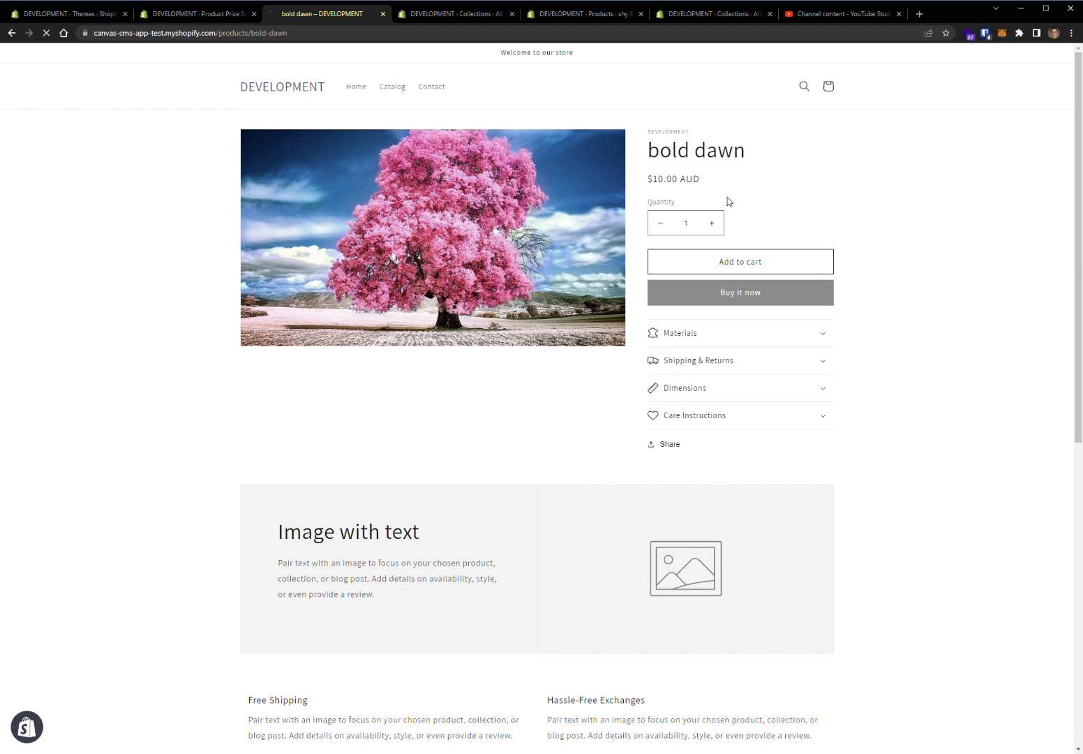
pyautogui.moveTo(649, 179); pyautogui.dragTo(779, 181)
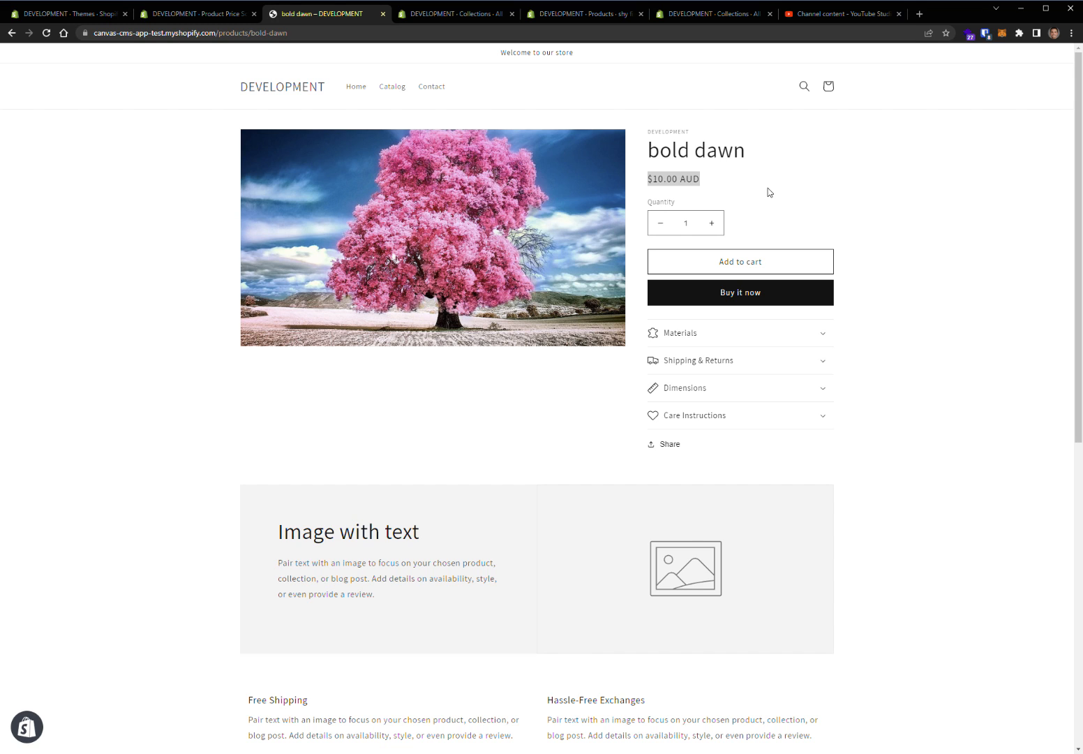
# Copy the product name bold dawn from the storefront, search the admin product list for it and open the product.
pyautogui.moveTo(767, 154); pyautogui.dragTo(655, 155)
pyautogui.hotkey('ctrl', 'c')
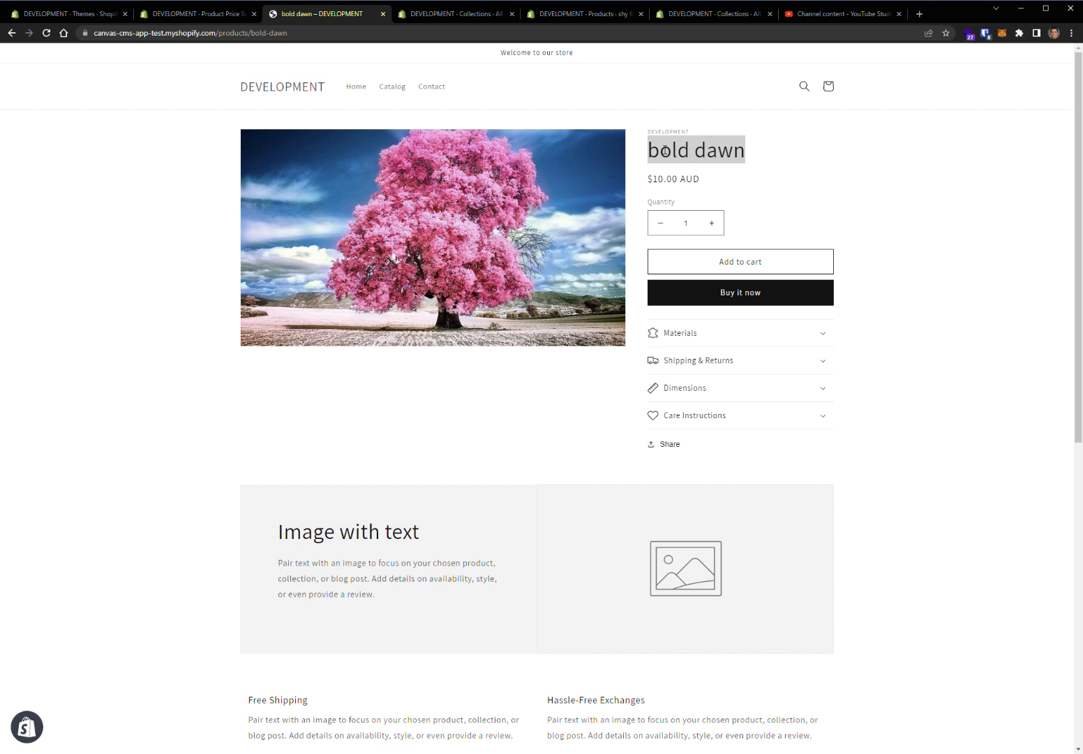
pyautogui.click(466, 15)
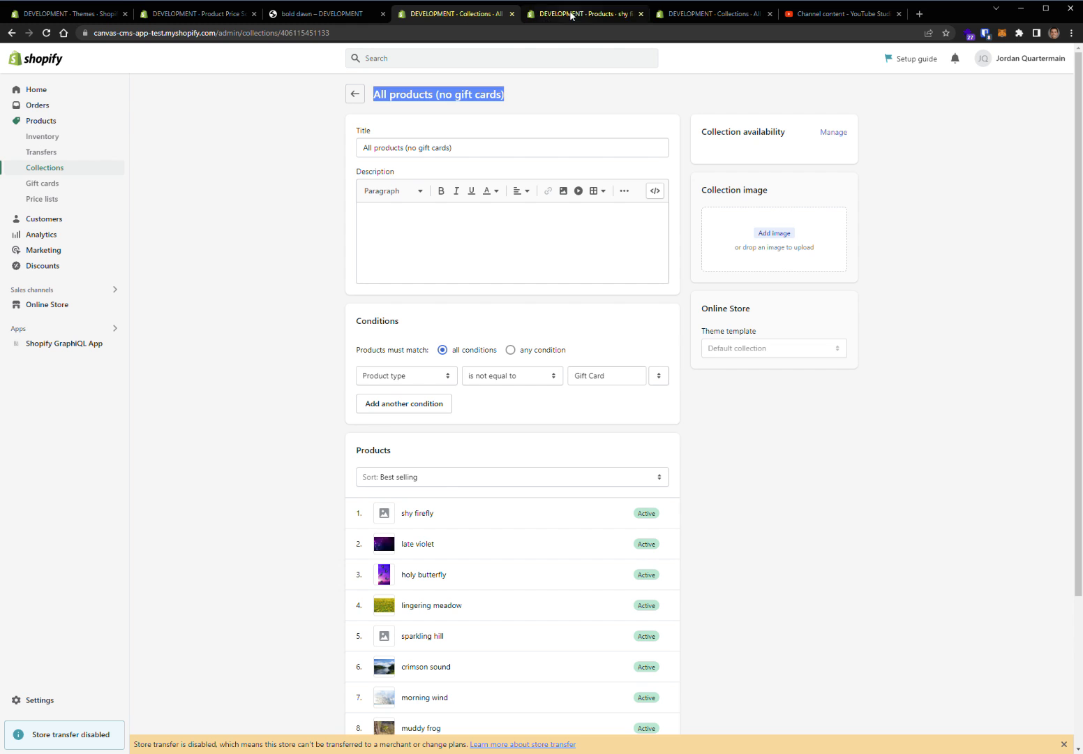
pyautogui.click(46, 121)
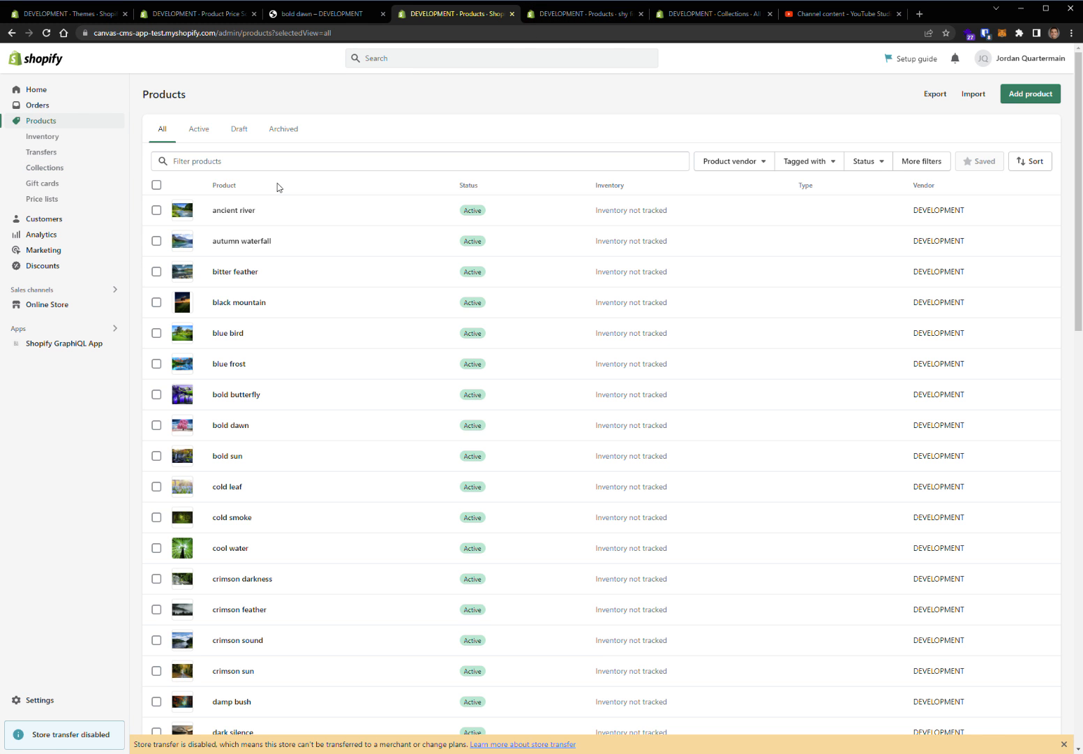
pyautogui.click(348, 161)
pyautogui.hotkey('ctrl', 'v')
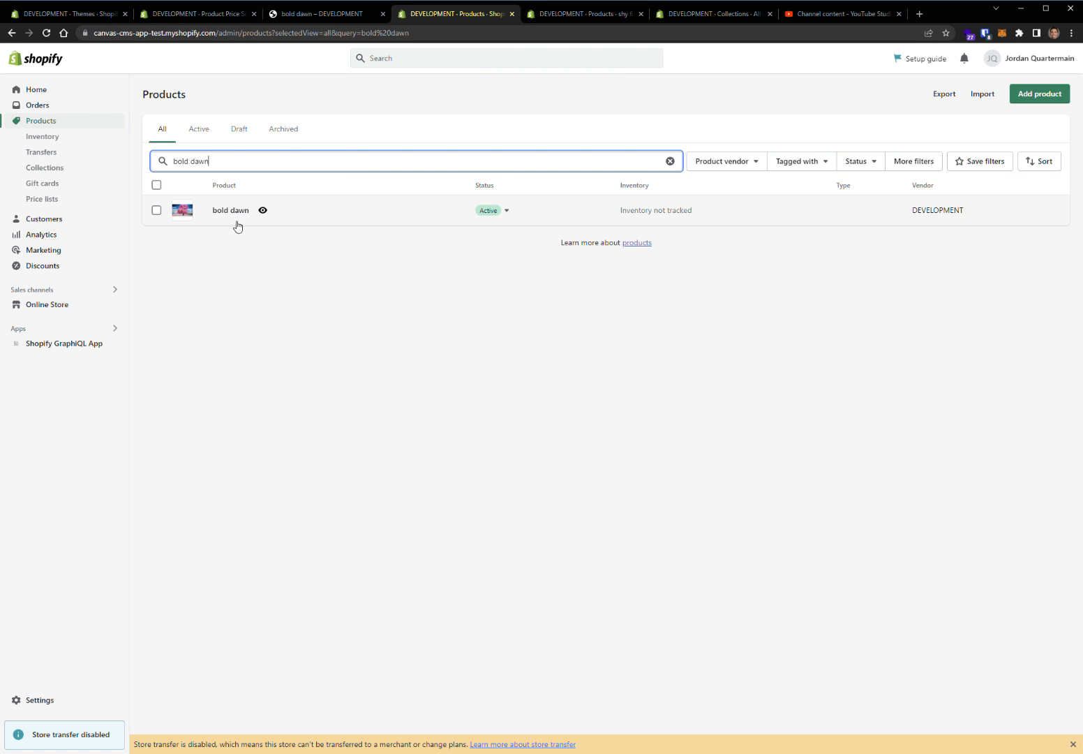
pyautogui.click(232, 212)
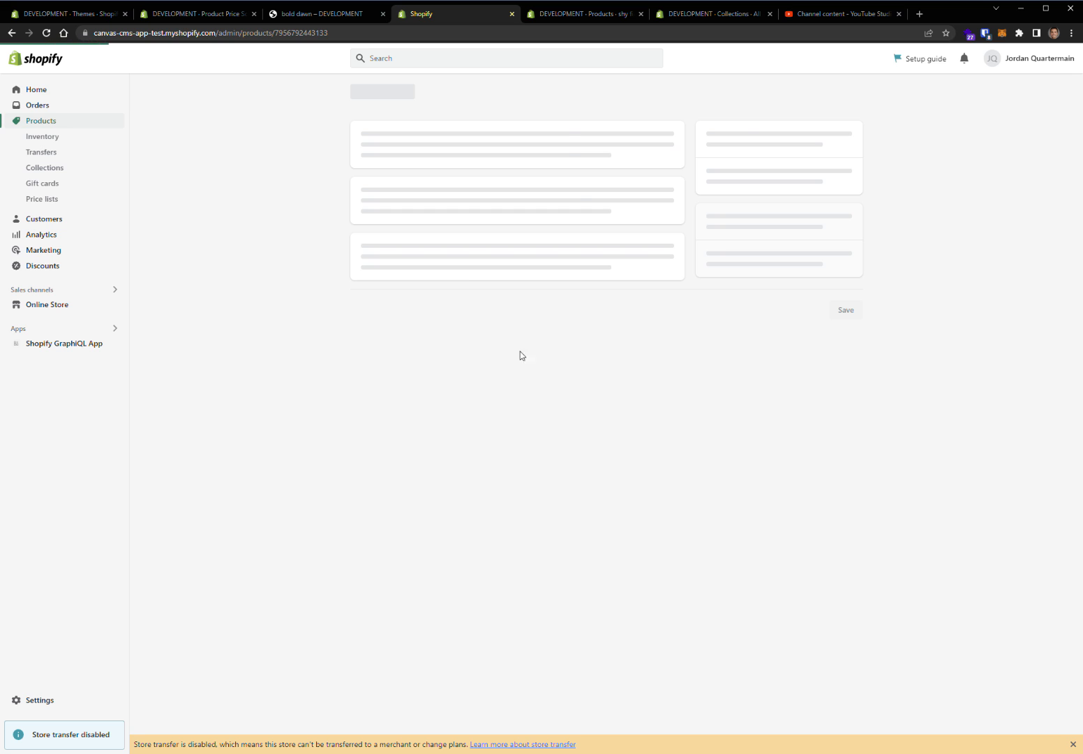
# Examine the price and compare at price in bold dawn's pricing section, and return to Product Price Scheduler.
pyautogui.scroll(-5, 273, 302)
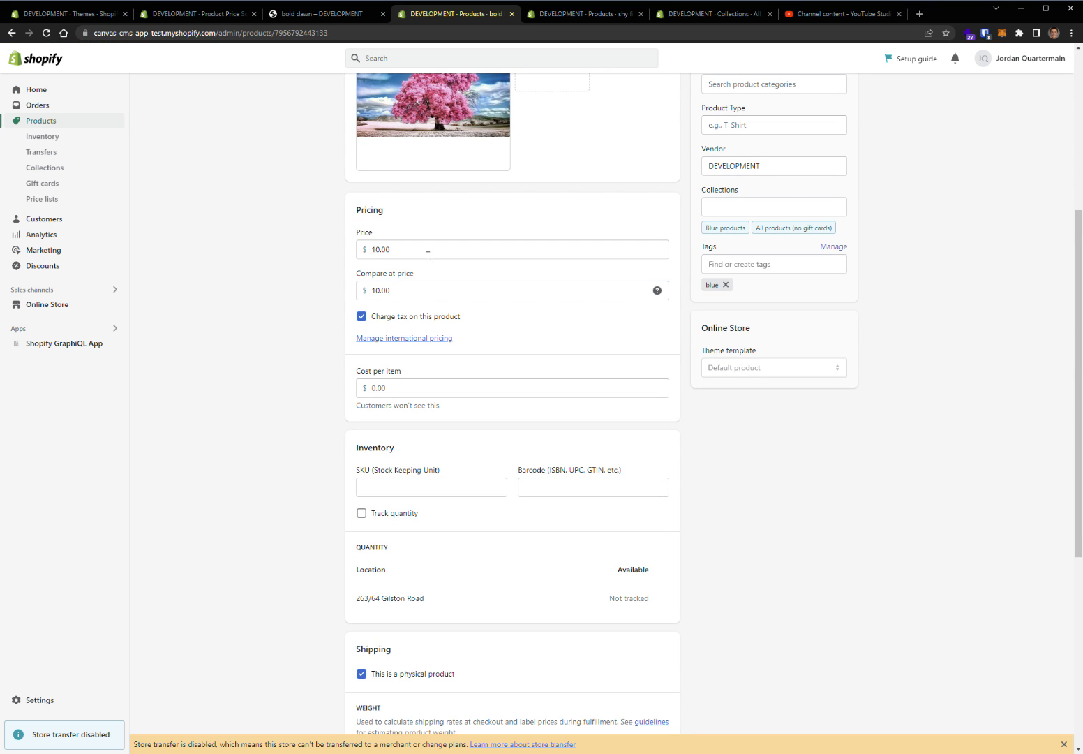
pyautogui.doubleClick(415, 296)
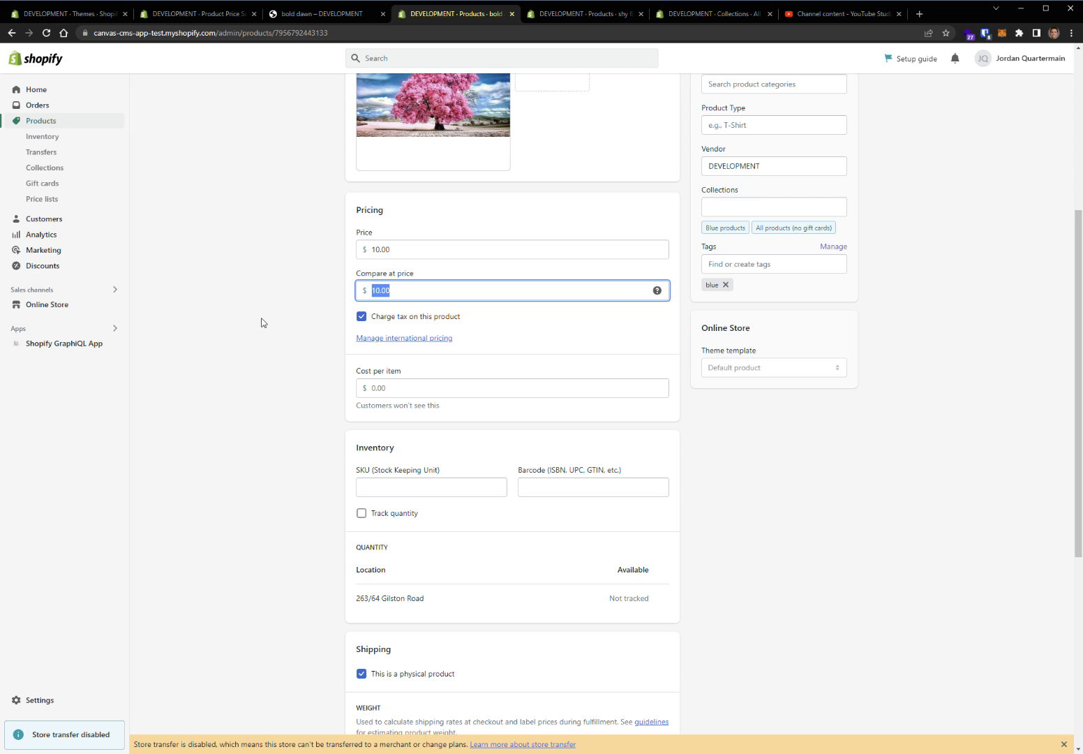
pyautogui.doubleClick(426, 250)
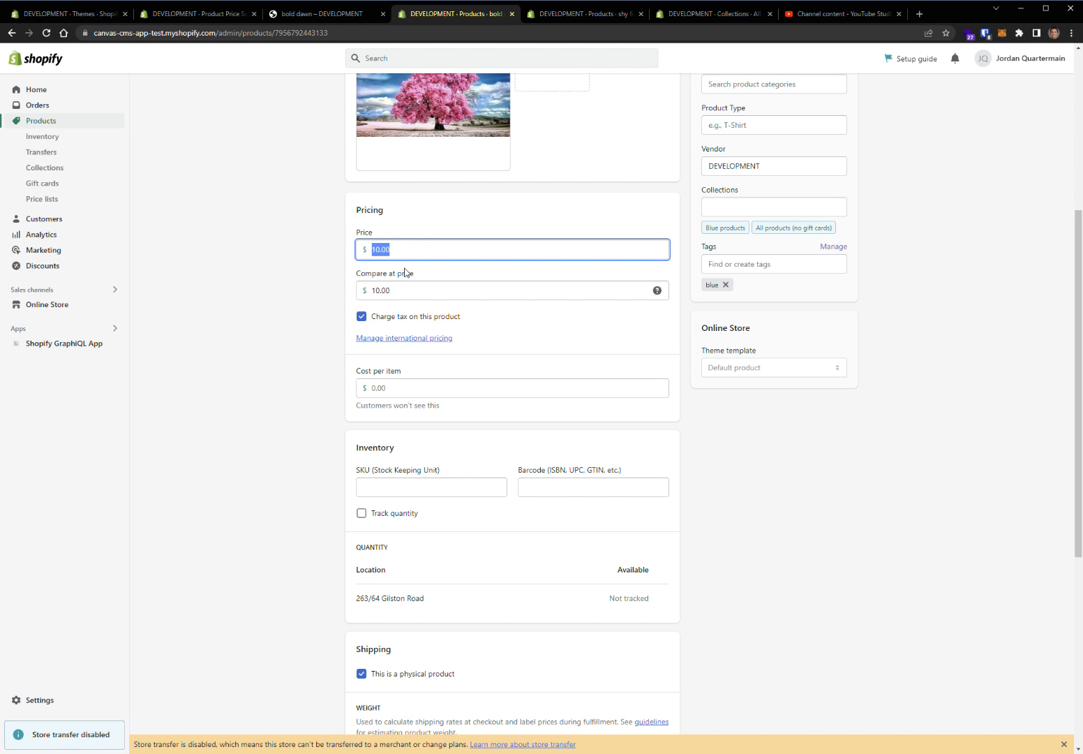
pyautogui.click(214, 15)
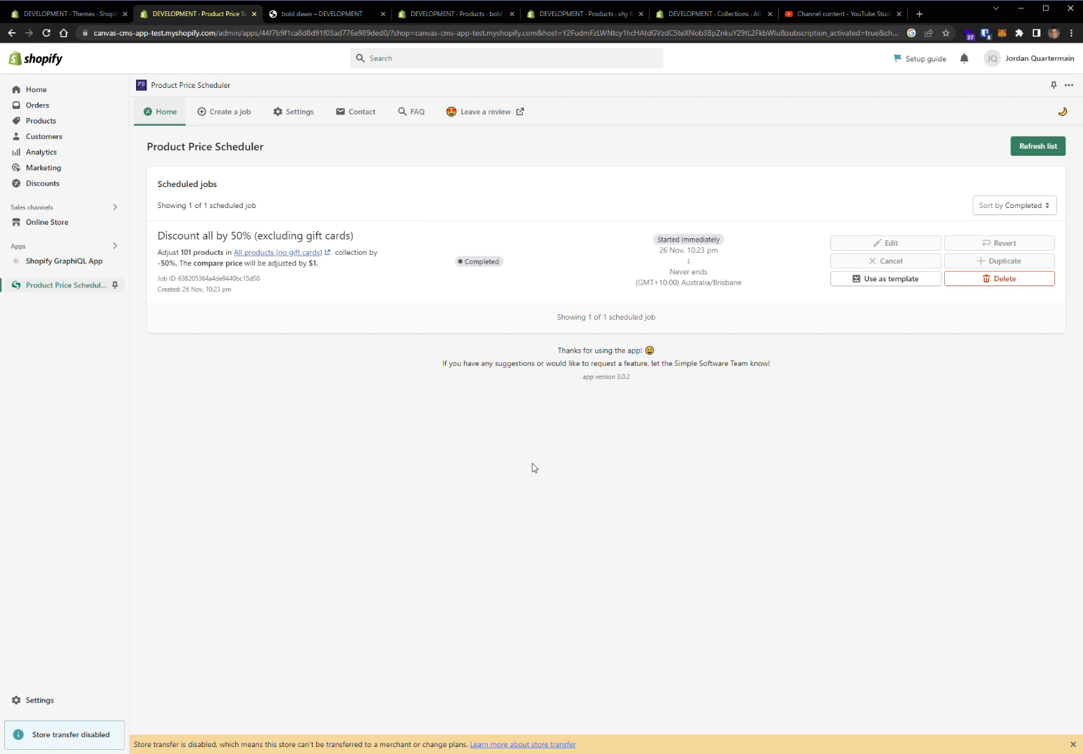